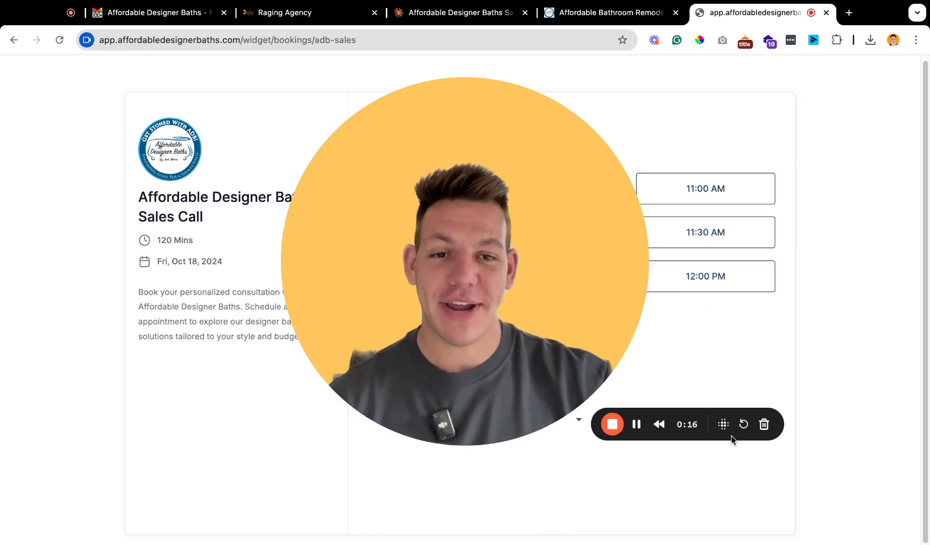
Choose the 11:00 AM slot on Friday, October 18, 2024 to view the booking's contact details form
{"action": "left_click_drag", "start_coordinate": [531, 309], "coordinate": [256, 404]}
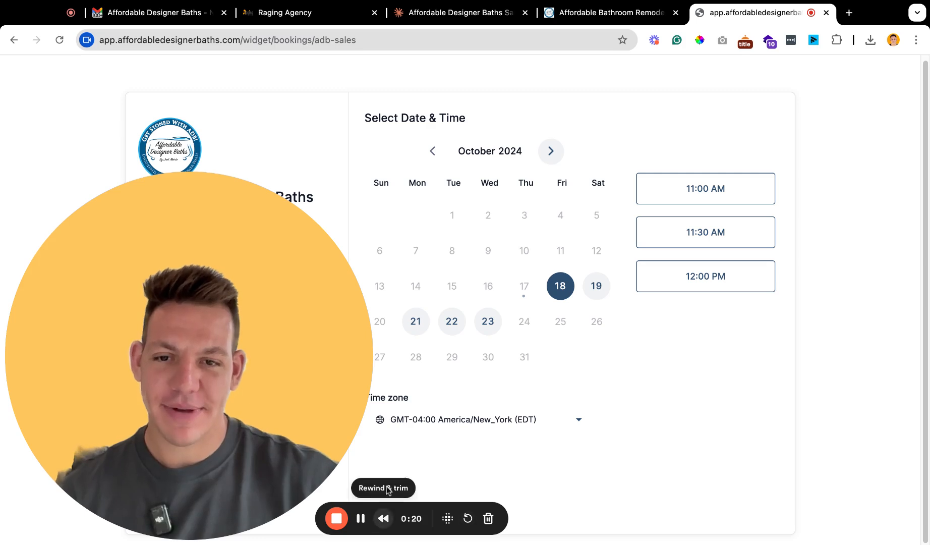
{"action": "left_click", "coordinate": [156, 515]}
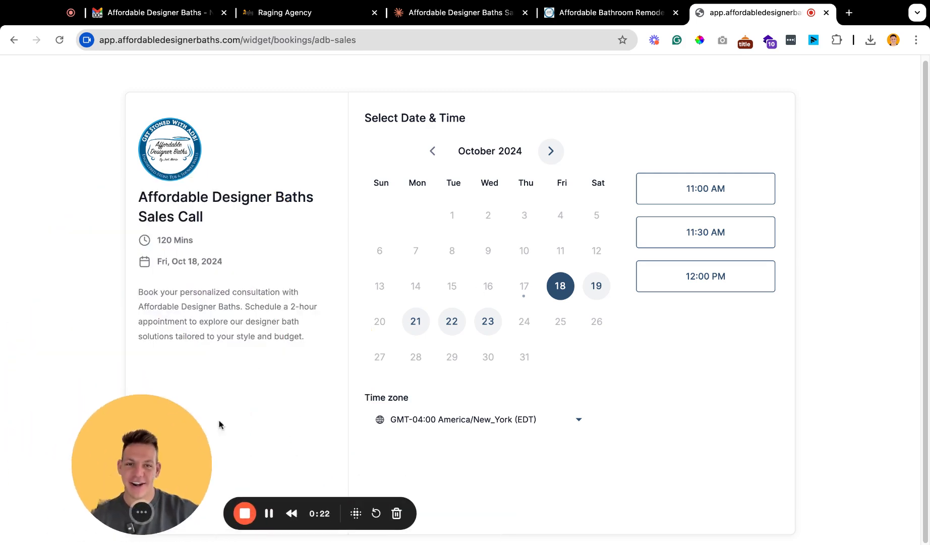
{"action": "left_click", "coordinate": [681, 201]}
{"action": "left_click", "coordinate": [746, 193]}
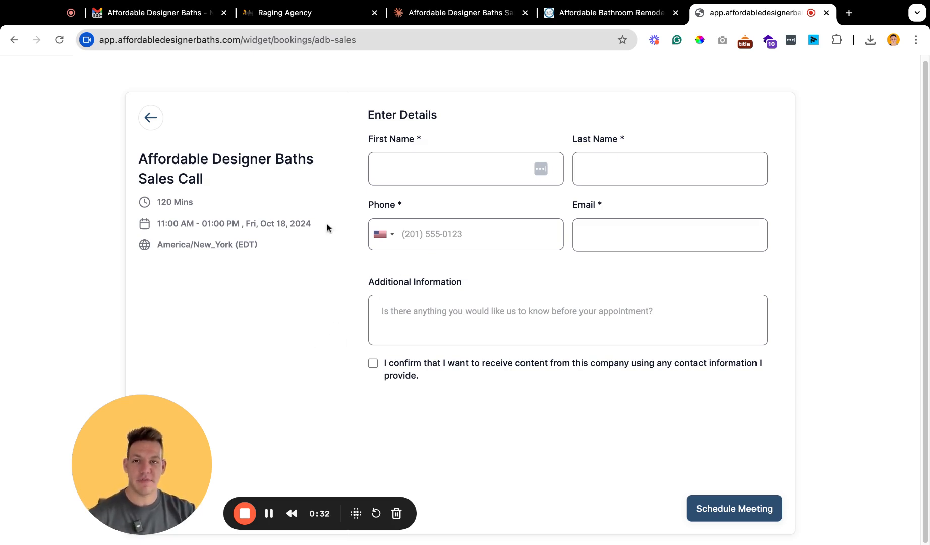
{"action": "left_click_drag", "start_coordinate": [120, 533], "coordinate": [154, 445]}
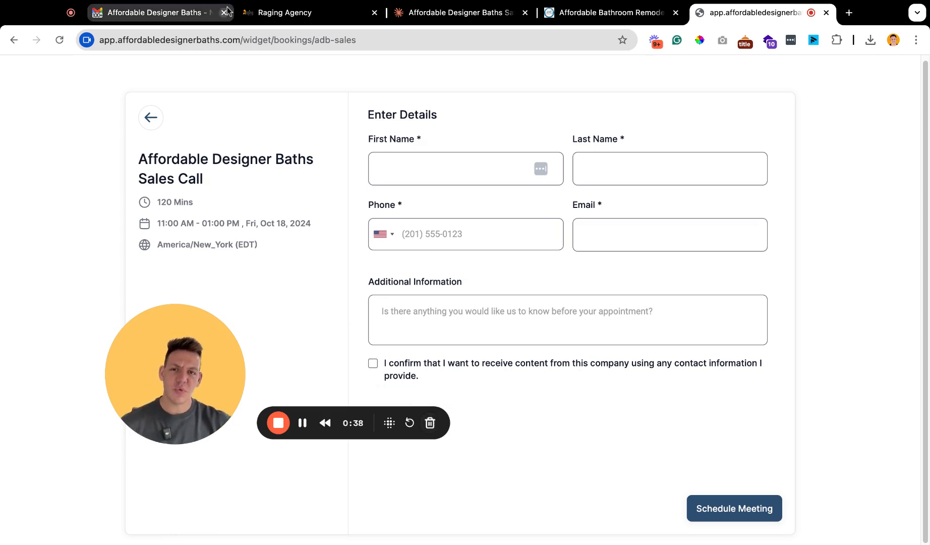
Switch to the Claude chat and review the list of suggested sales call booking questions
{"action": "left_click", "coordinate": [457, 12]}
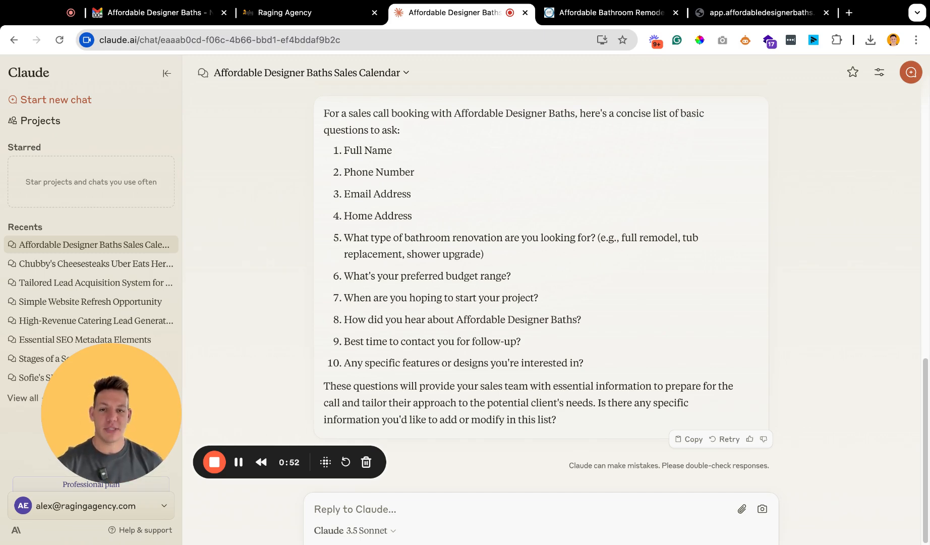
{"action": "left_click_drag", "start_coordinate": [624, 376], "coordinate": [327, 152]}
{"action": "left_click", "coordinate": [327, 151]}
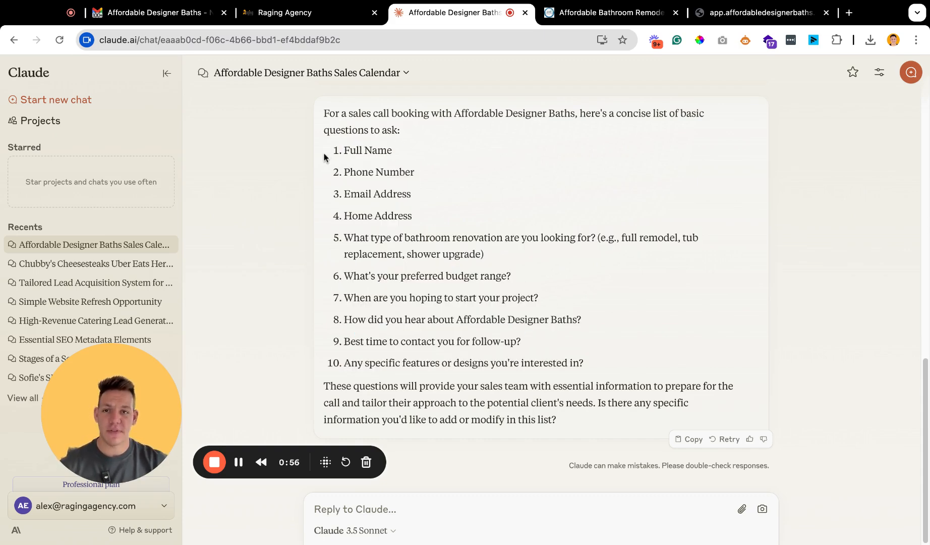
Switch to Raging Agency, dismiss the scheduling link dialog and create a new form in the Sites form builder
{"action": "left_click", "coordinate": [308, 18]}
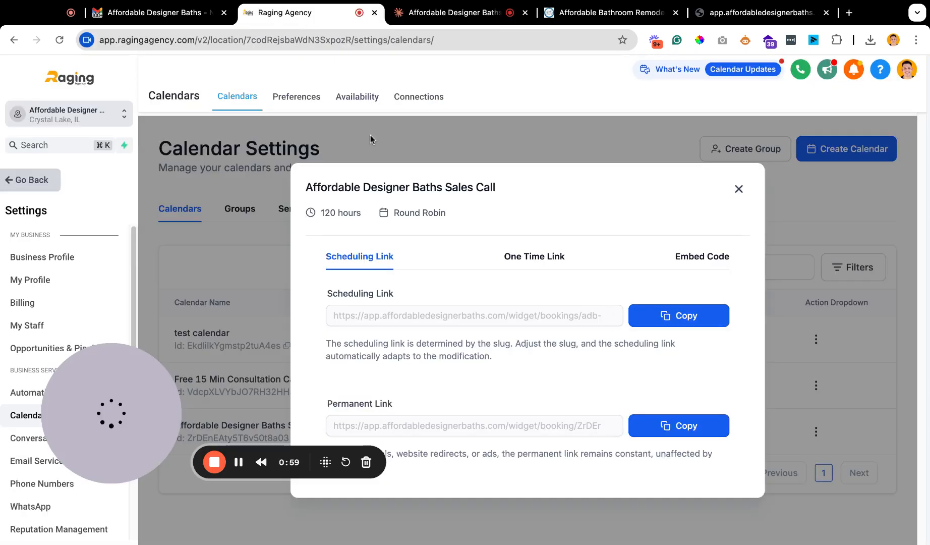
{"action": "left_click", "coordinate": [739, 191]}
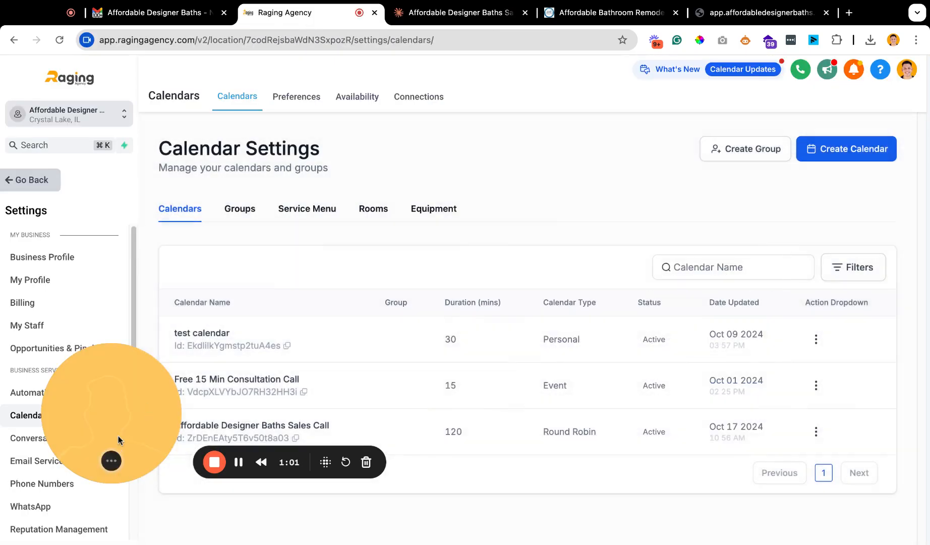
{"action": "left_click", "coordinate": [35, 184]}
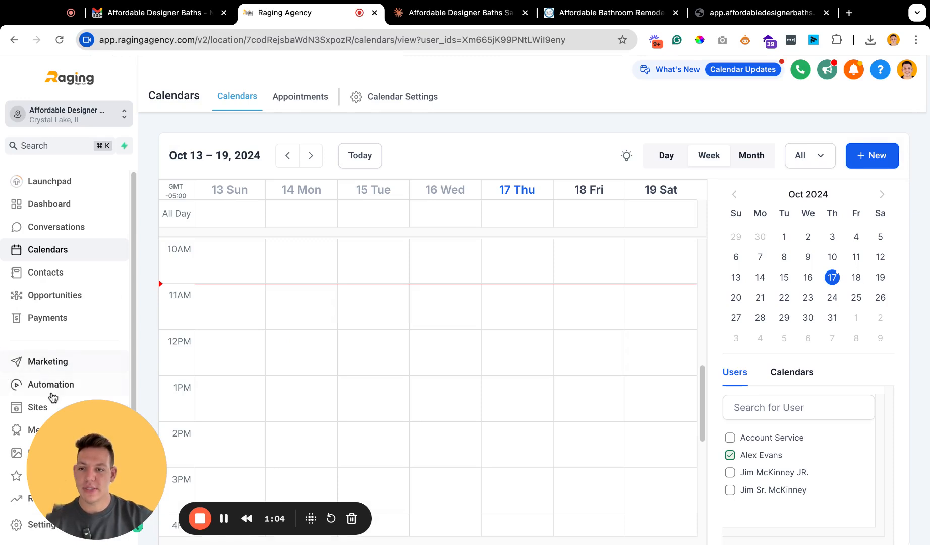
{"action": "left_click", "coordinate": [36, 407]}
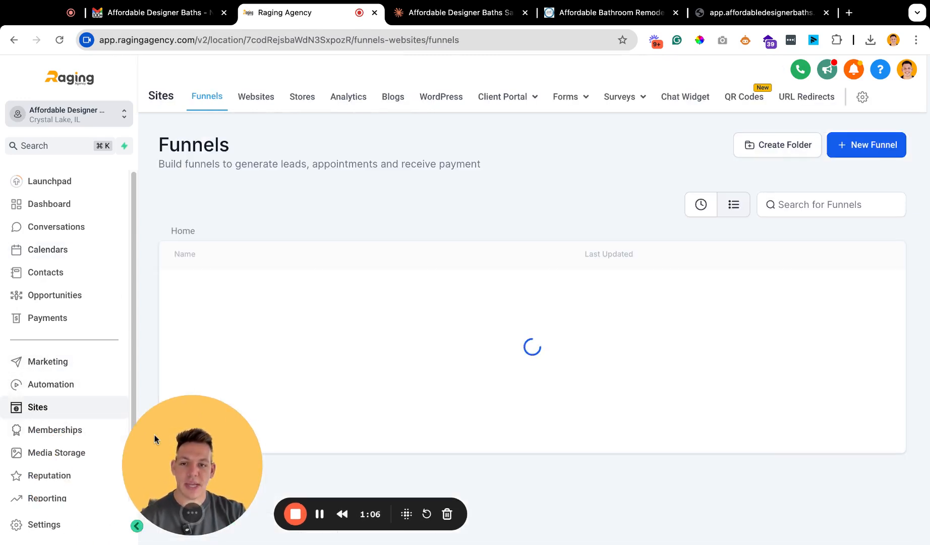
{"action": "left_click", "coordinate": [580, 99]}
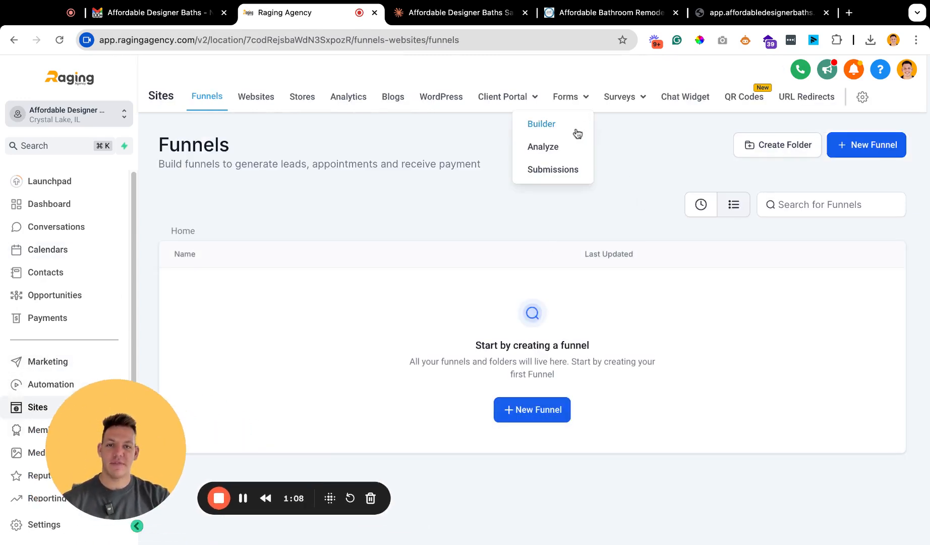
{"action": "left_click", "coordinate": [547, 125]}
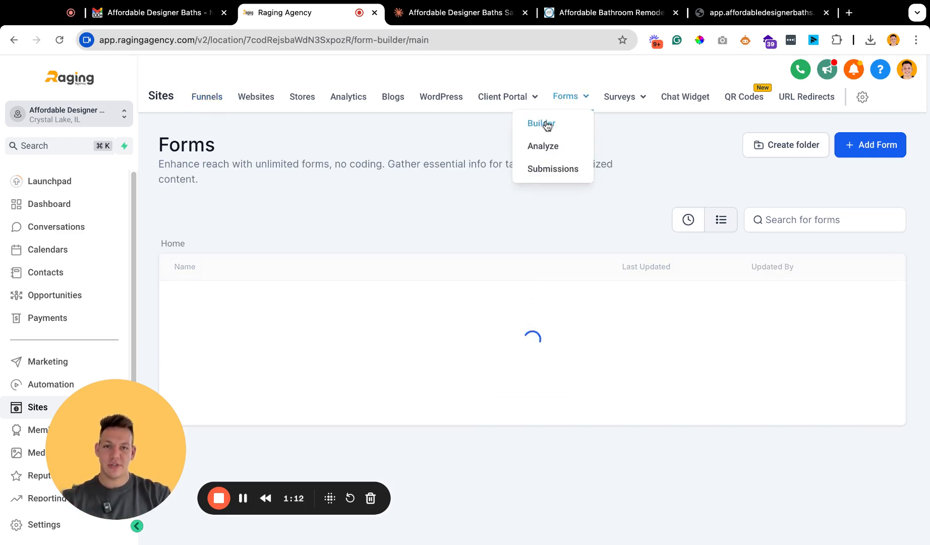
{"action": "left_click", "coordinate": [872, 147]}
{"action": "left_click", "coordinate": [853, 103]}
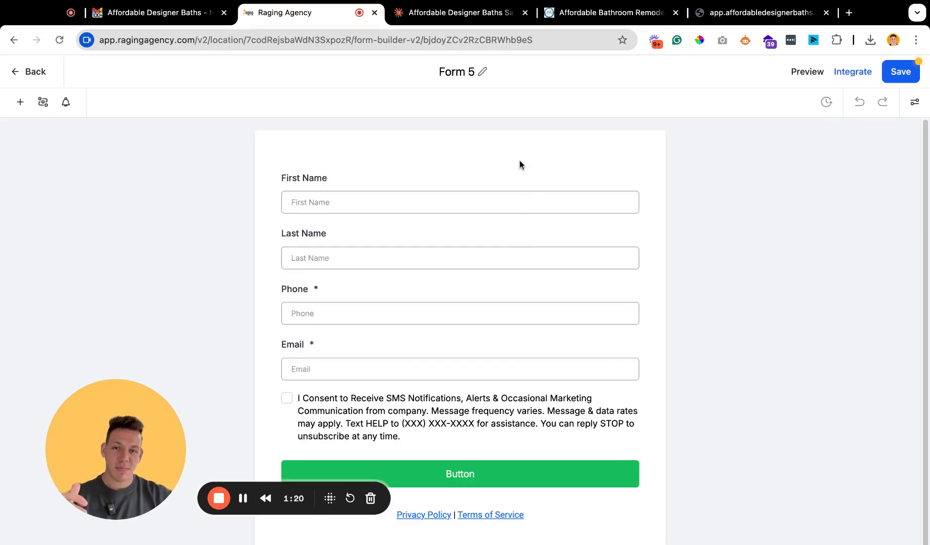
Rename the form as "ADB - Sales Calendar Questions (2024)"
{"action": "left_click", "coordinate": [462, 71]}
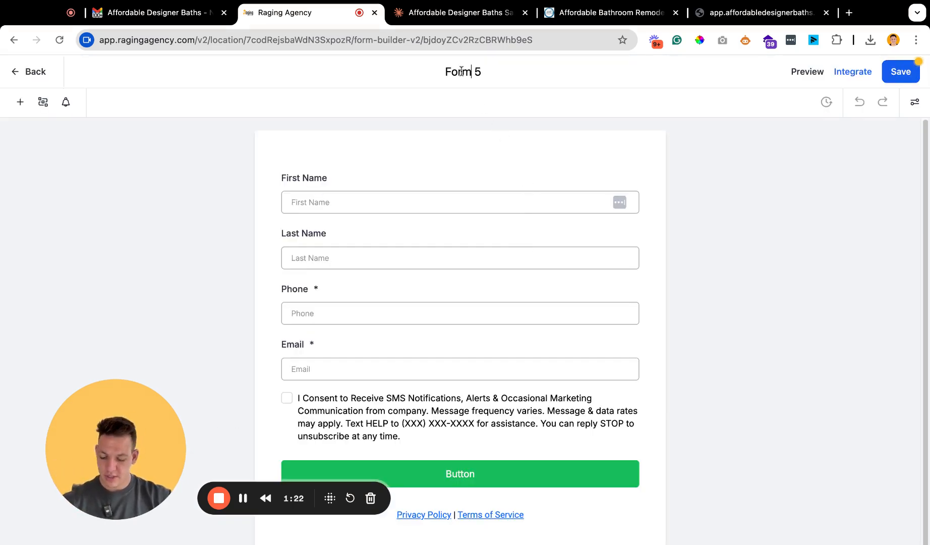
{"action": "triple_click", "coordinate": [461, 71]}
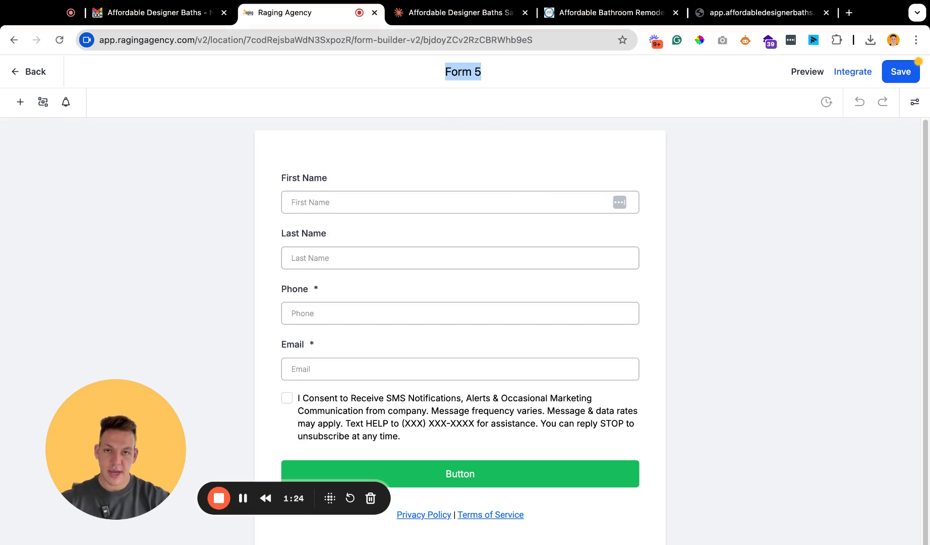
{"action": "key", "text": "BackSpace"}
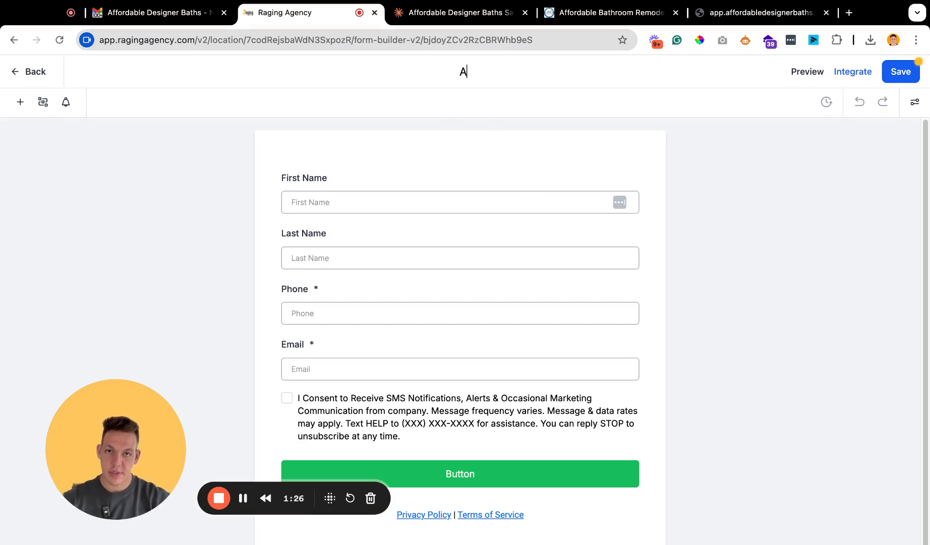
{"action": "type", "text": "ADB - Sales Calendar Ques"}
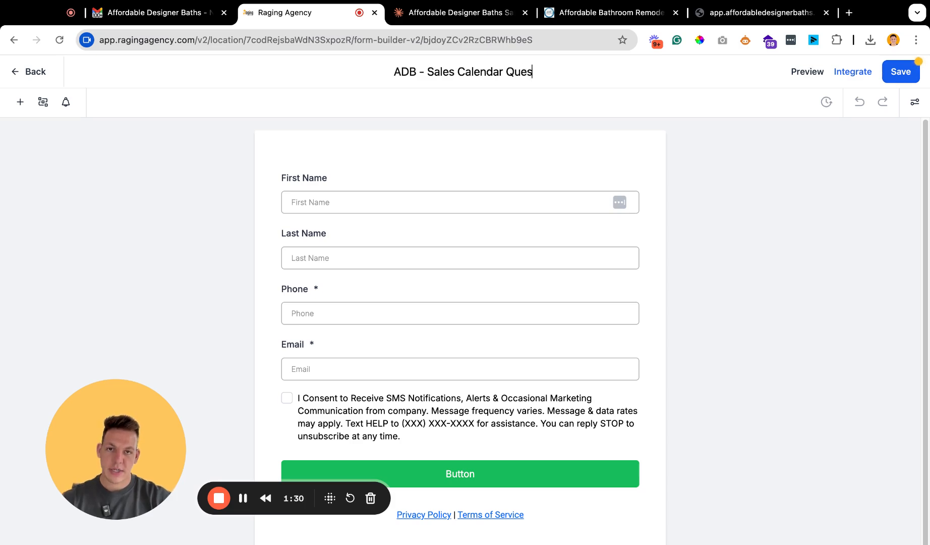
{"action": "type", "text": "tions (2024)"}
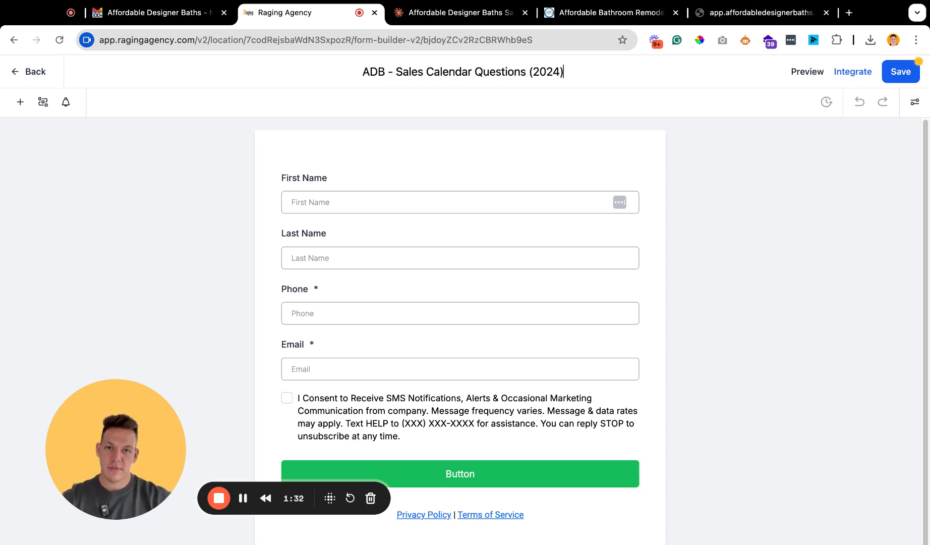
{"action": "left_click", "coordinate": [539, 238]}
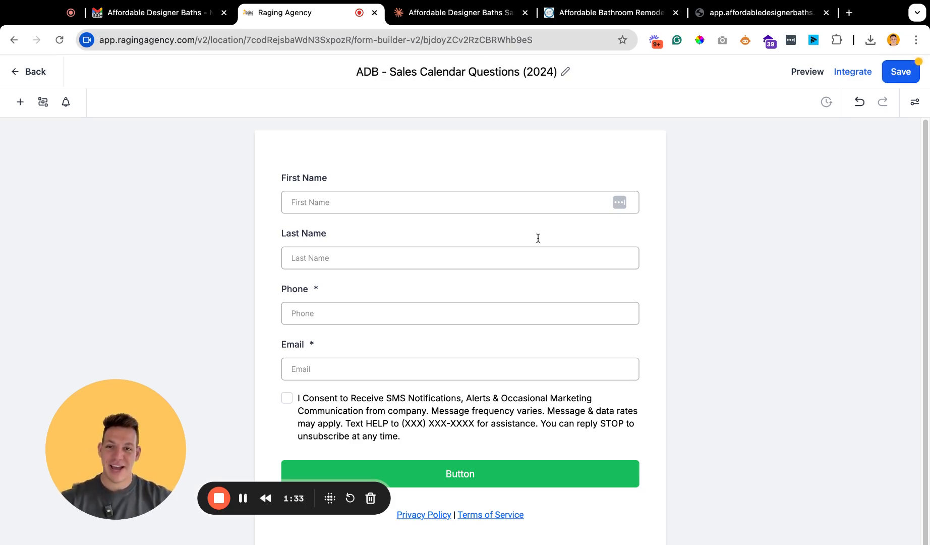
Delete the SMS consent terms and conditions checkbox from the form
{"action": "left_click", "coordinate": [360, 185]}
{"action": "left_click", "coordinate": [493, 439]}
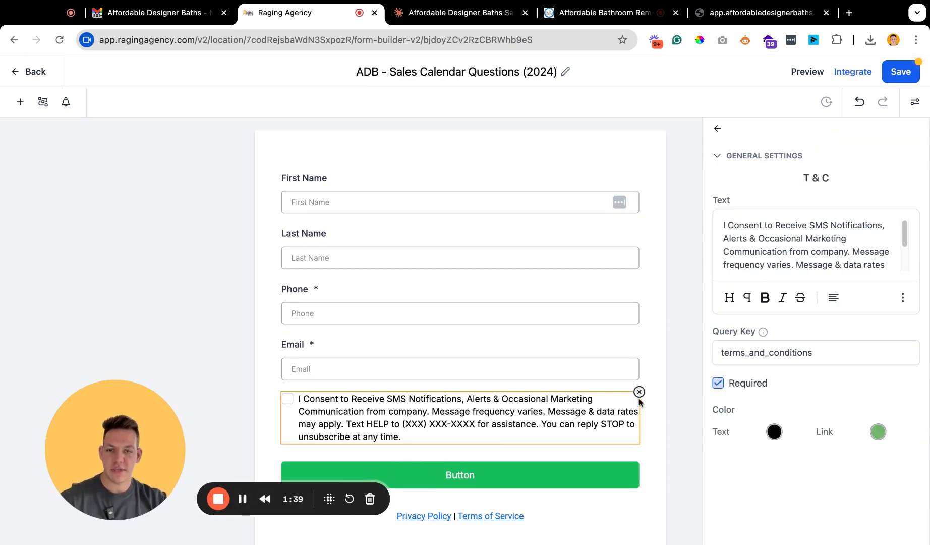
{"action": "left_click", "coordinate": [639, 393]}
Set the form button's background colour to #2D4E70 and its text to "Submit"
{"action": "left_click", "coordinate": [504, 426]}
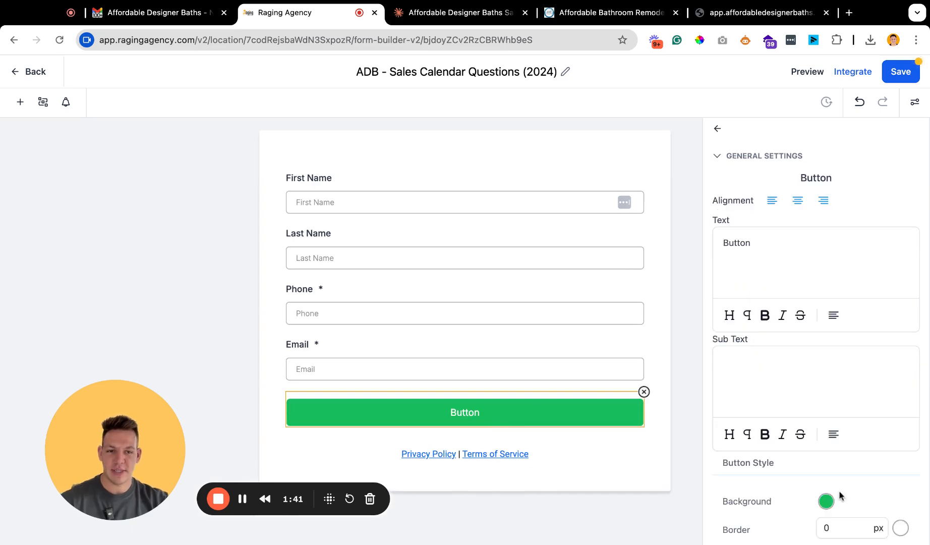
{"action": "left_click", "coordinate": [826, 502]}
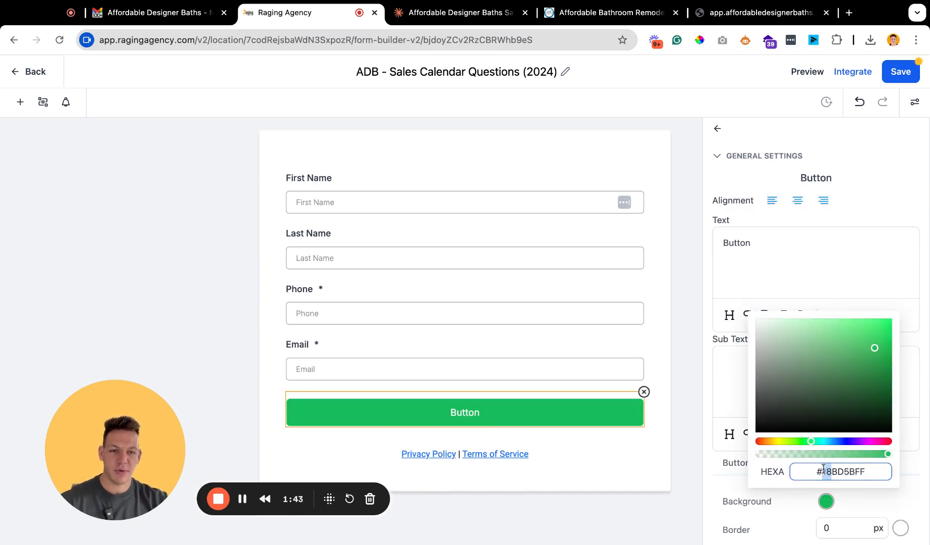
{"action": "type", "text": "2D4E70"}
{"action": "key", "text": "Return"}
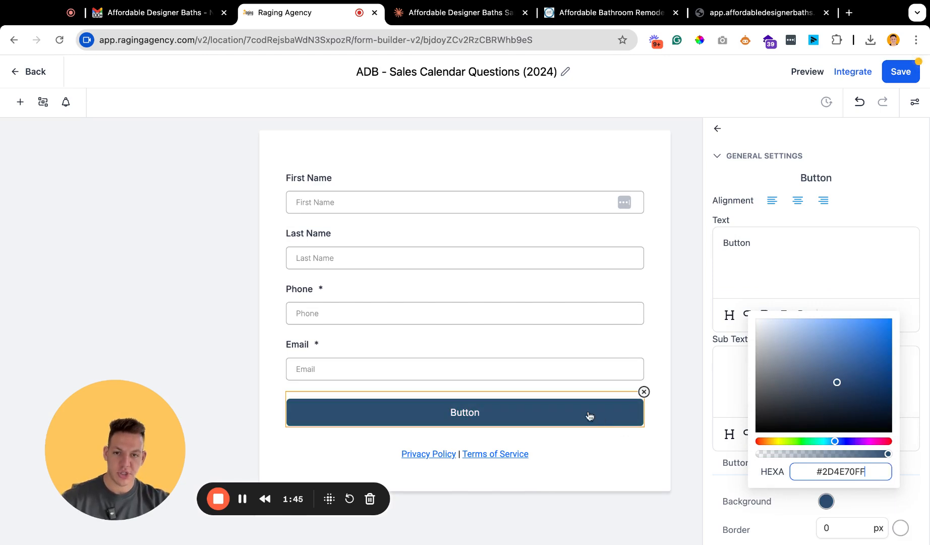
{"action": "left_click", "coordinate": [742, 392]}
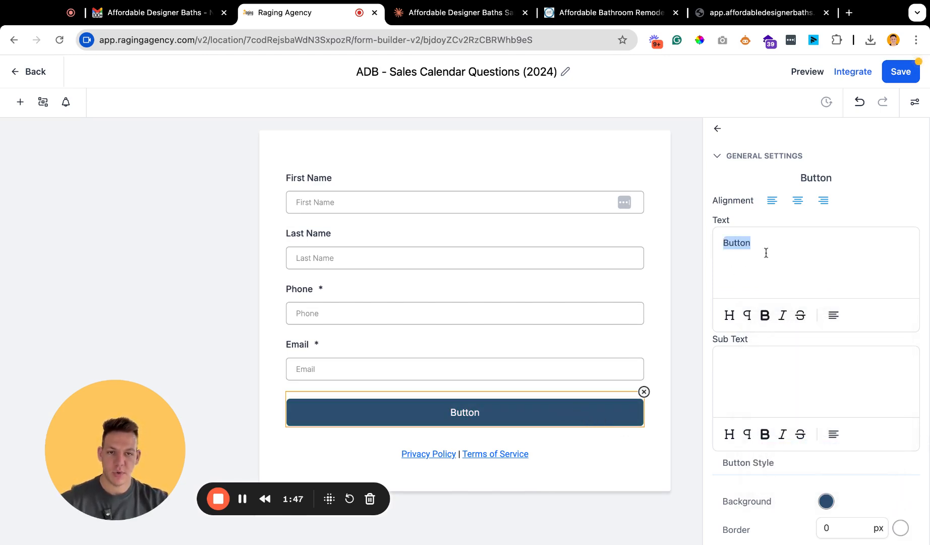
{"action": "type", "text": "Submit"}
{"action": "key", "text": "BackSpace"}
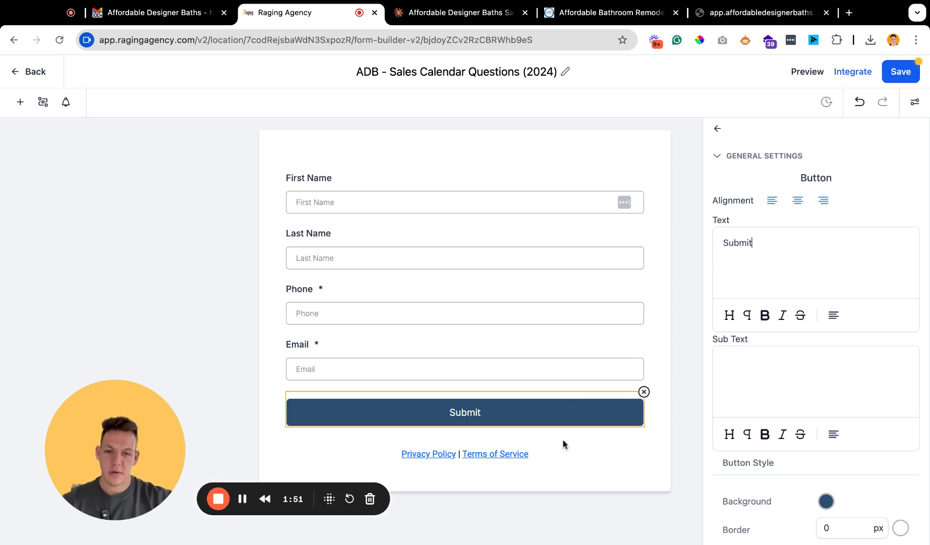
Delete the Privacy Policy and Terms of Service links below the button and save the form
{"action": "left_click", "coordinate": [537, 454]}
{"action": "left_click", "coordinate": [644, 437]}
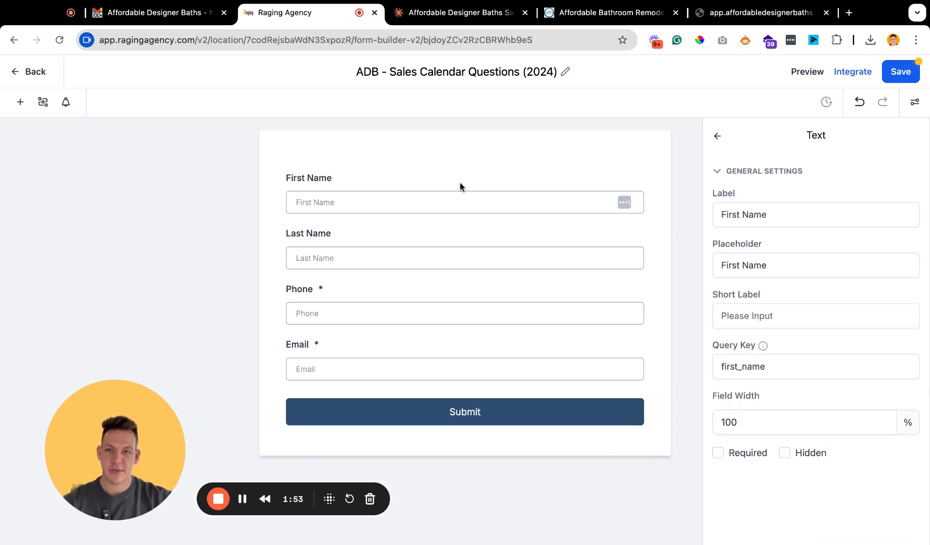
{"action": "left_click", "coordinate": [901, 72]}
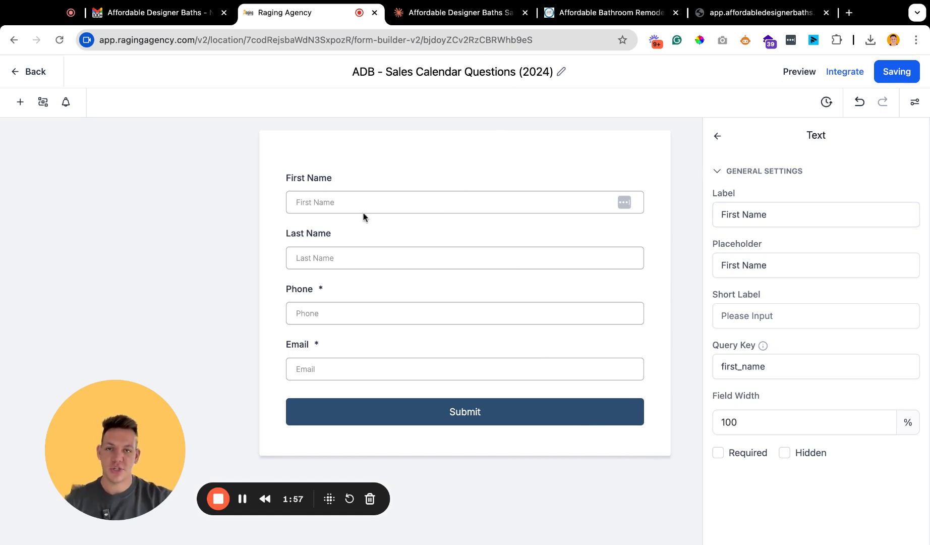
Set the form layout type to Two Column in the form styles
{"action": "left_click_drag", "start_coordinate": [104, 435], "coordinate": [63, 415]}
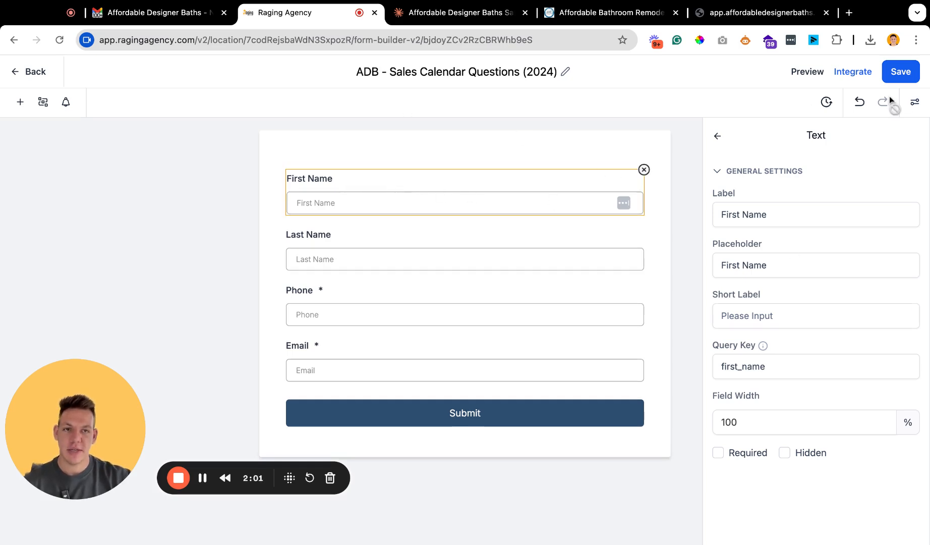
{"action": "left_click", "coordinate": [915, 102]}
{"action": "left_click", "coordinate": [813, 263]}
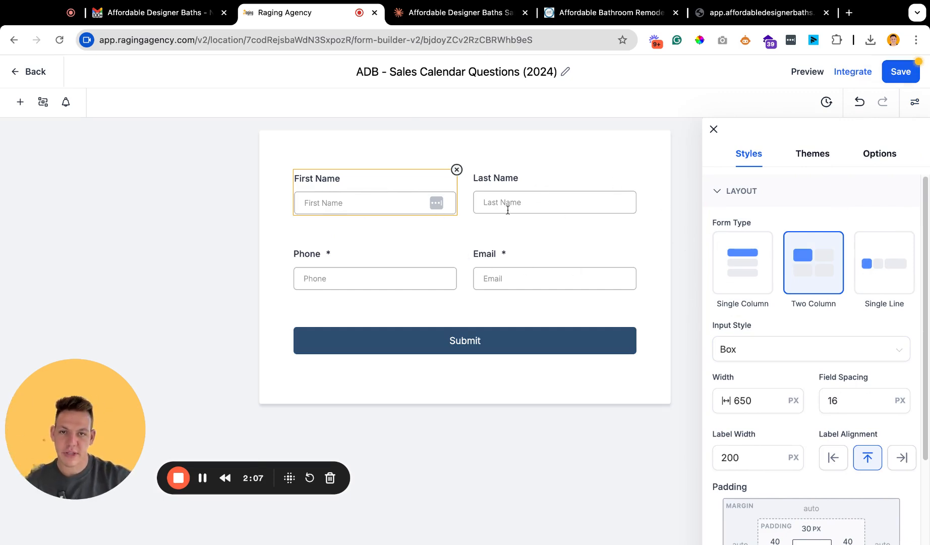
Make the First Name and Last Name fields required
{"action": "left_click", "coordinate": [554, 194]}
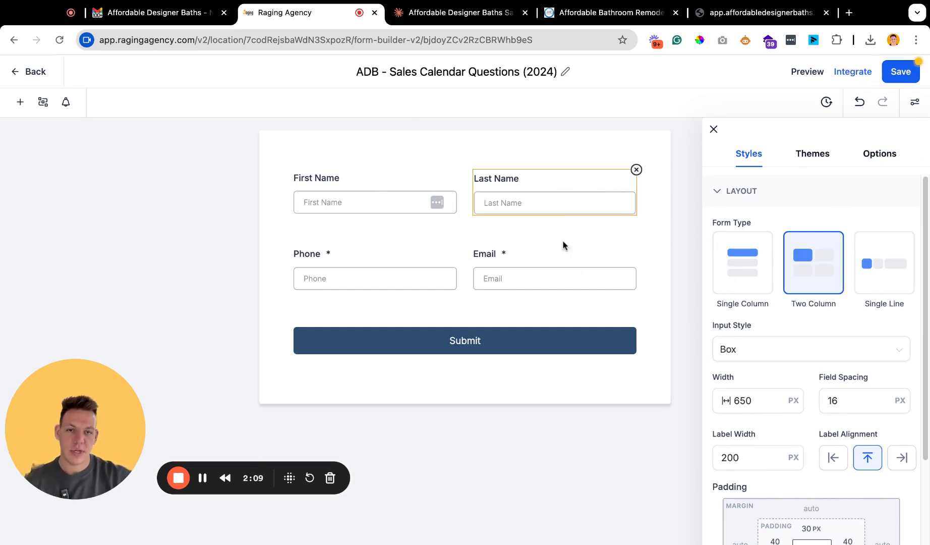
{"action": "left_click", "coordinate": [401, 207]}
{"action": "left_click", "coordinate": [714, 130]}
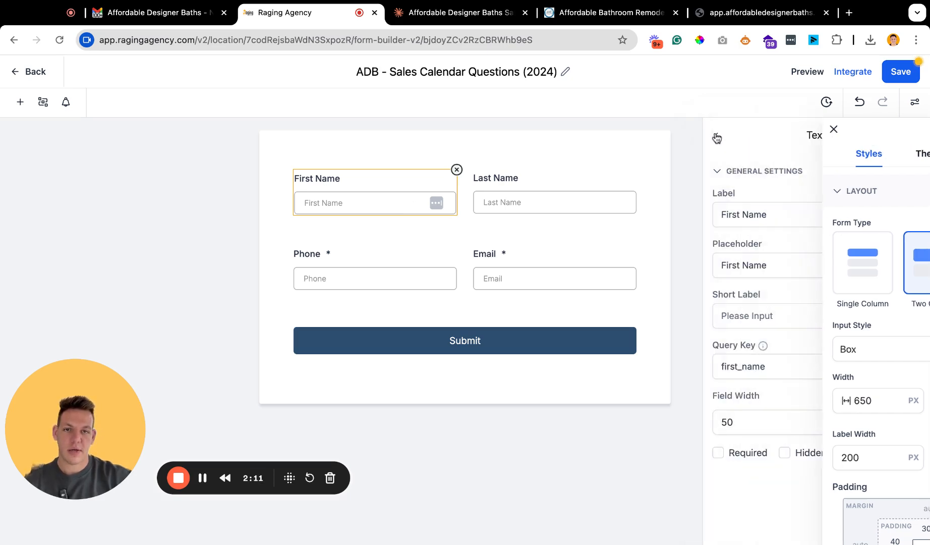
{"action": "left_click", "coordinate": [530, 212]}
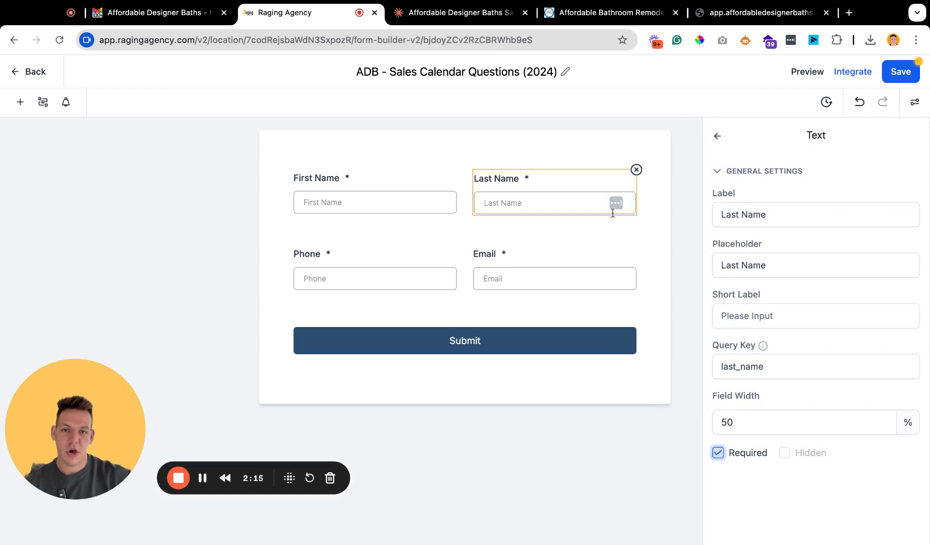
Check the Home Address question in the Claude list and open the form's Phone field settings
{"action": "left_click", "coordinate": [465, 13]}
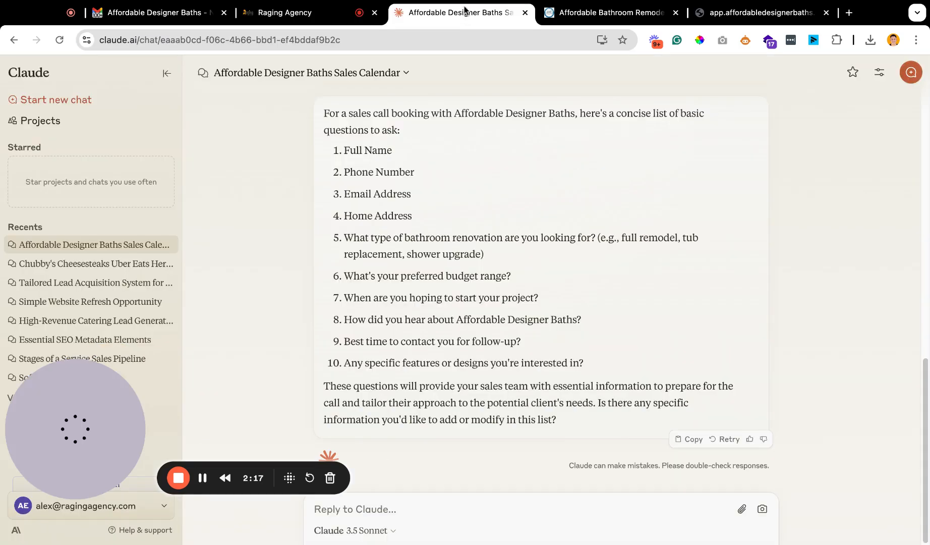
{"action": "left_click_drag", "start_coordinate": [345, 220], "coordinate": [432, 221]}
{"action": "key", "text": "ctrl+shift+Tab"}
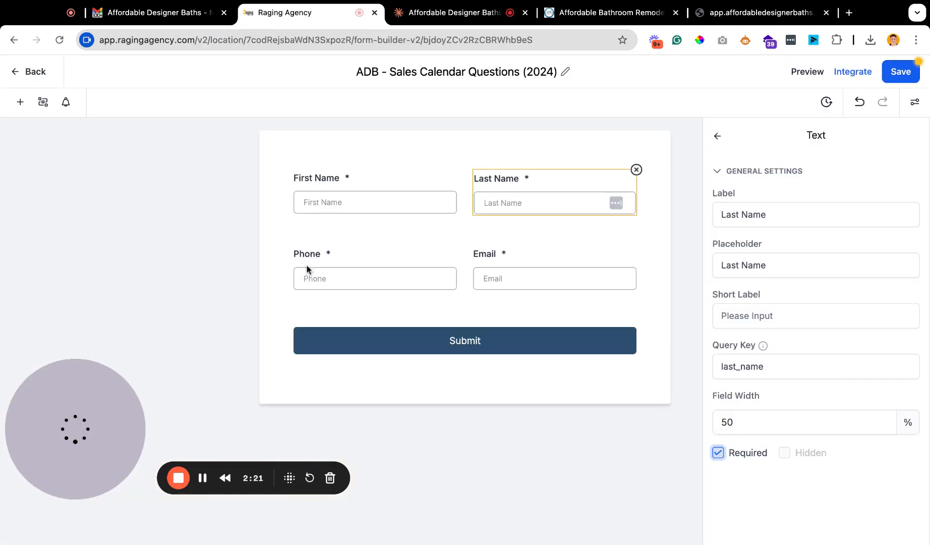
{"action": "left_click", "coordinate": [300, 259]}
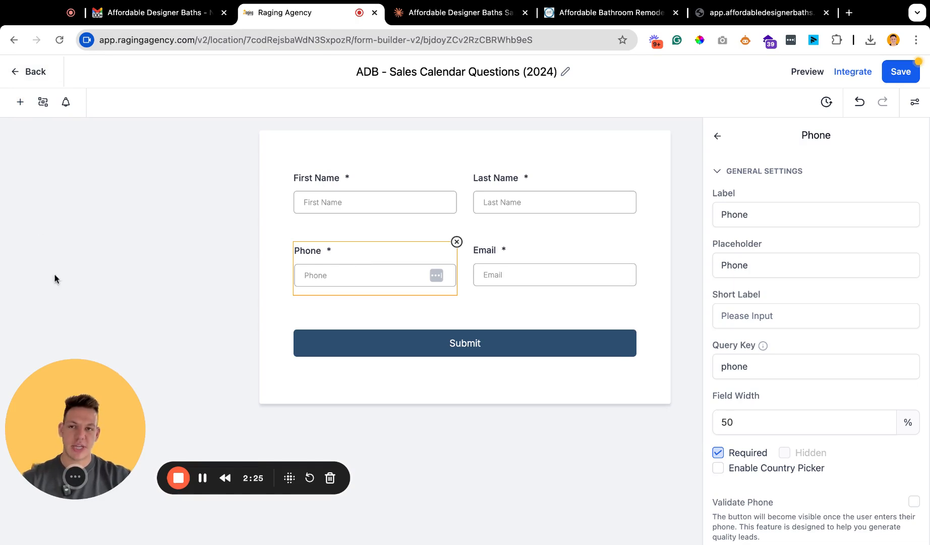
Add the full Address element below the Phone and Email fields and make Street Address required
{"action": "left_click", "coordinate": [20, 103]}
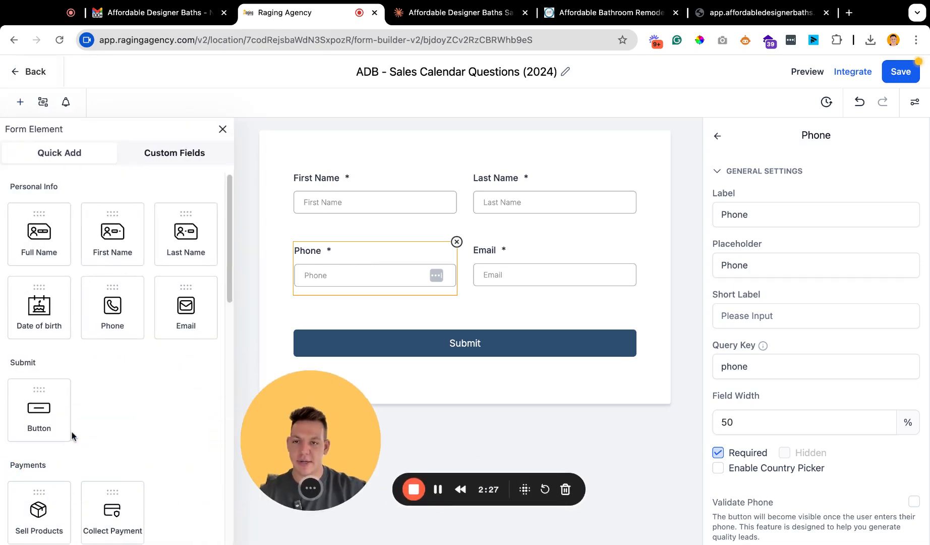
{"action": "scroll", "coordinate": [125, 341], "scroll_direction": "down", "scroll_amount": 2}
{"action": "scroll", "coordinate": [127, 347], "scroll_direction": "down", "scroll_amount": 5}
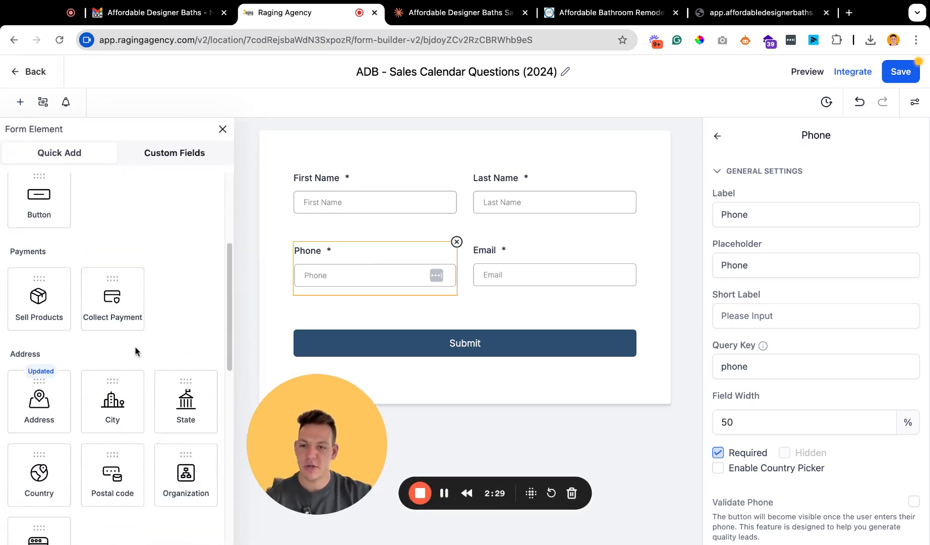
{"action": "left_click_drag", "start_coordinate": [39, 321], "coordinate": [308, 362]}
{"action": "left_click", "coordinate": [520, 378]}
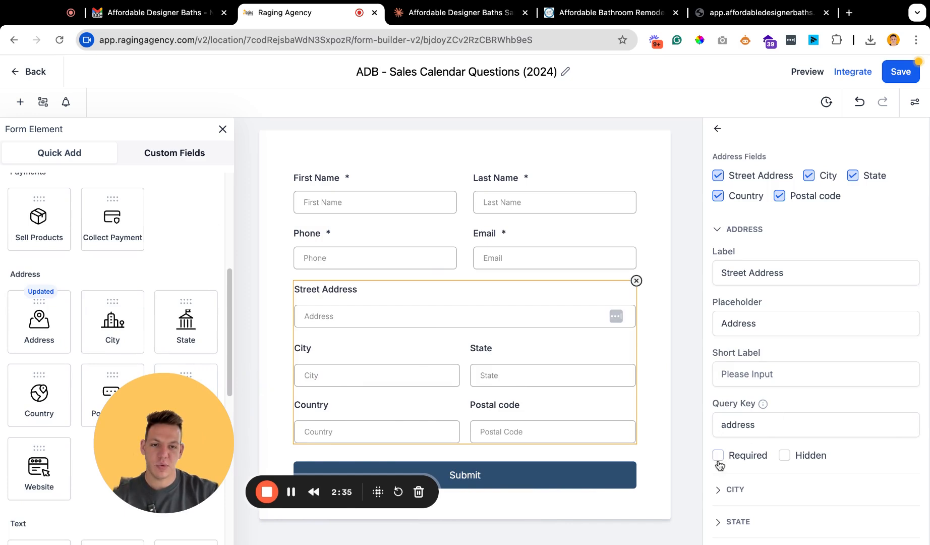
{"action": "left_click", "coordinate": [223, 130]}
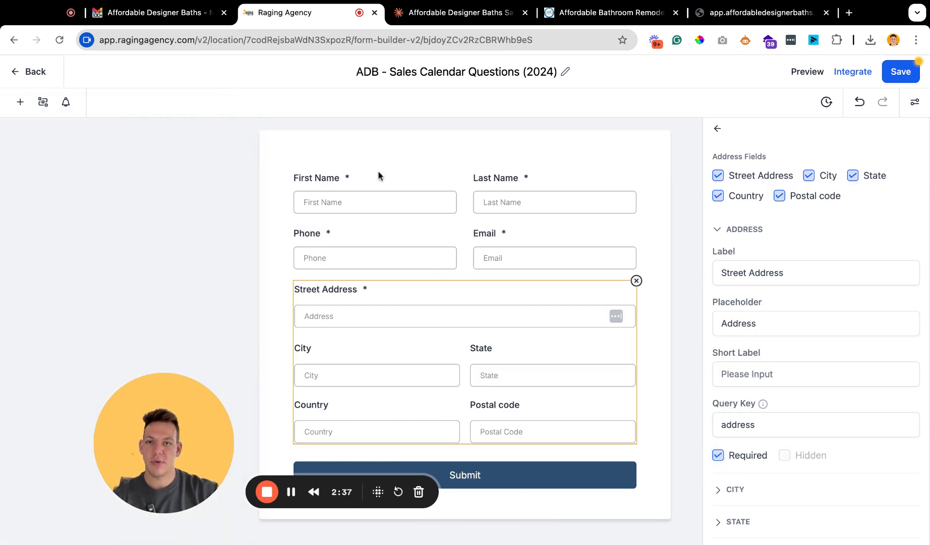
Copy the bathroom renovation type question with its examples from the Claude list and return to the Raging Agency form
{"action": "left_click", "coordinate": [452, 16]}
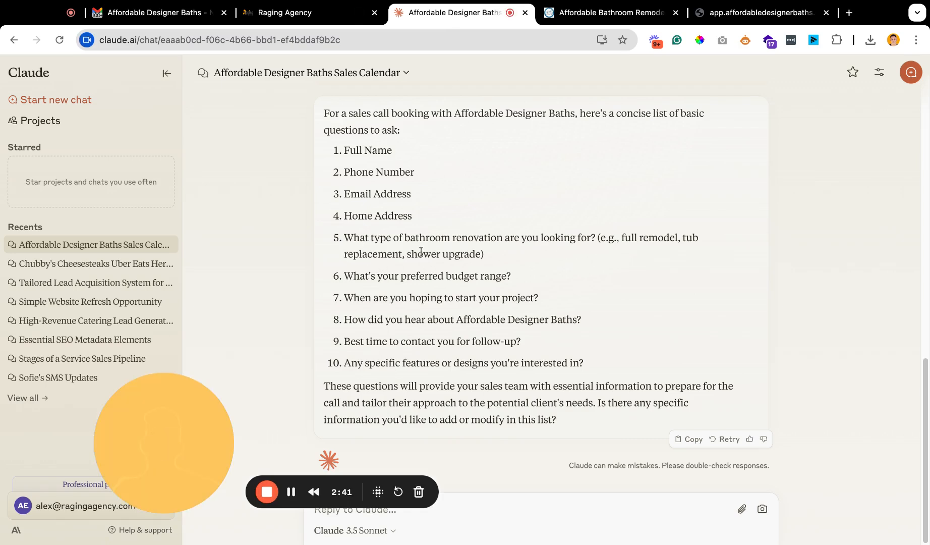
{"action": "triple_click", "coordinate": [510, 260]}
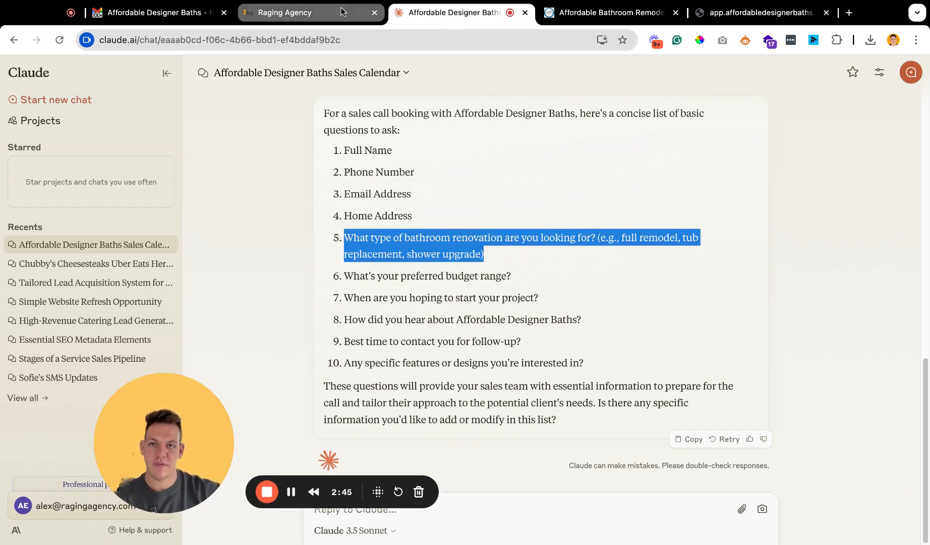
{"action": "left_click", "coordinate": [282, 12]}
Start a new custom field of the Single Line type for the form
{"action": "left_click", "coordinate": [20, 102]}
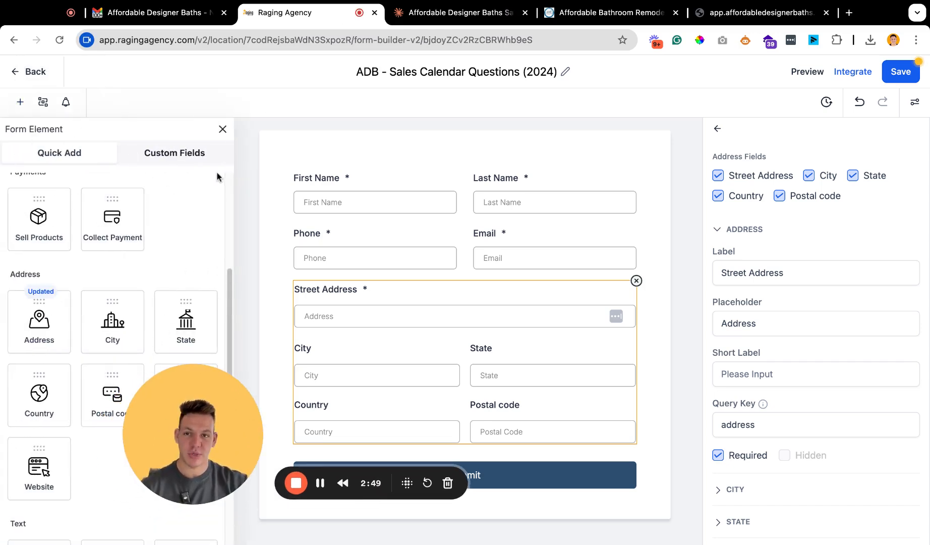
{"action": "left_click", "coordinate": [182, 158]}
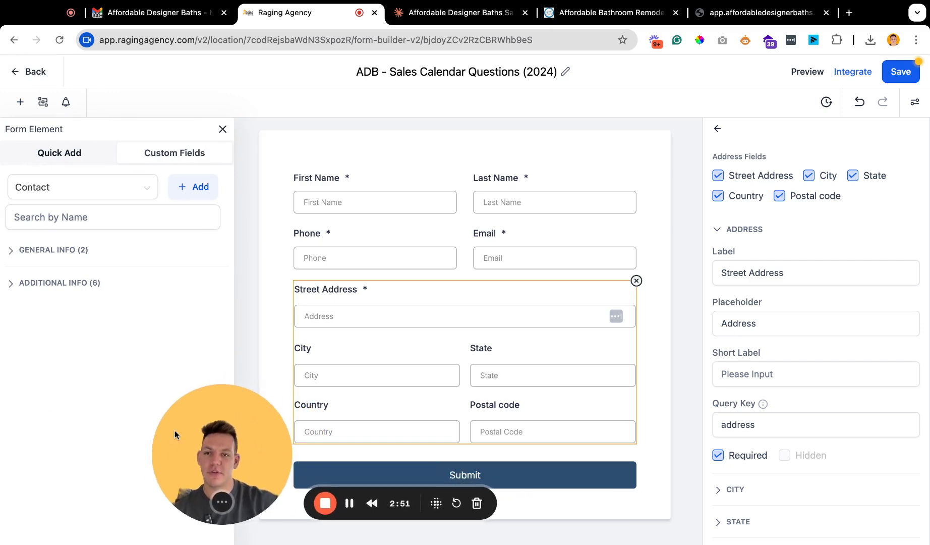
{"action": "left_click", "coordinate": [222, 129]}
{"action": "left_click", "coordinate": [20, 102]}
{"action": "left_click", "coordinate": [197, 187]}
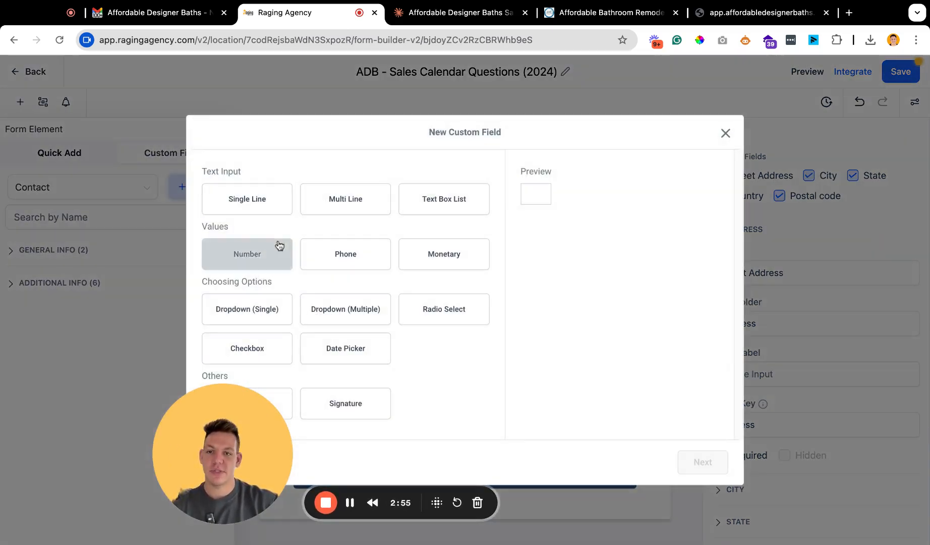
{"action": "left_click", "coordinate": [263, 204]}
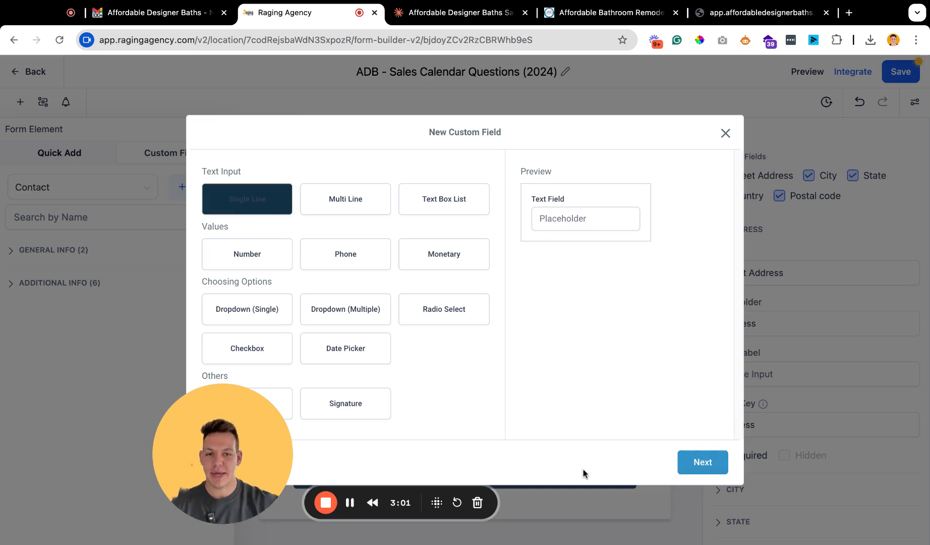
{"action": "left_click", "coordinate": [703, 462]}
Name the field "What type of bathroom renovation are you looking for?" with placeholder "e.g., full remodel, tub replacement, shower upgrade"
{"action": "left_click", "coordinate": [287, 275]}
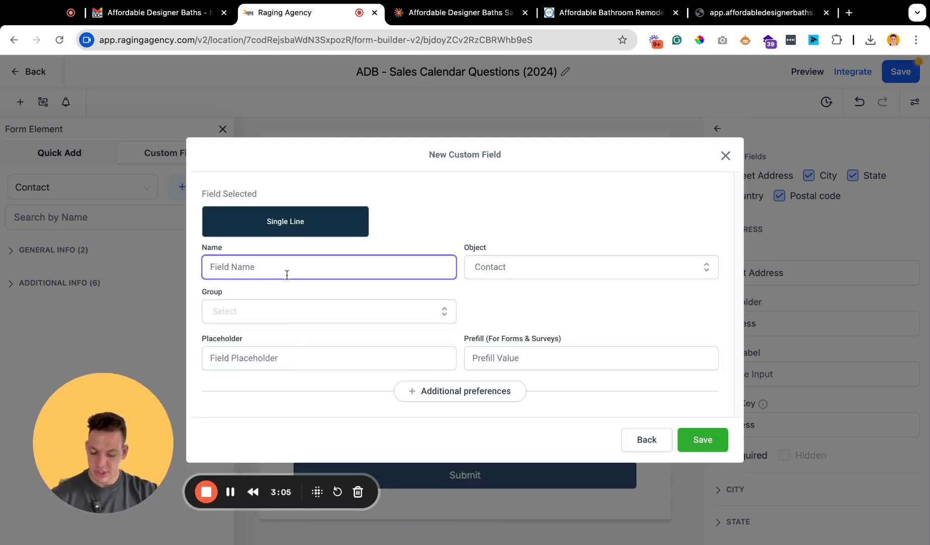
{"action": "left_click", "coordinate": [245, 267], "text": "shift"}
{"action": "key", "text": "BackSpace"}
{"action": "left_click", "coordinate": [280, 361]}
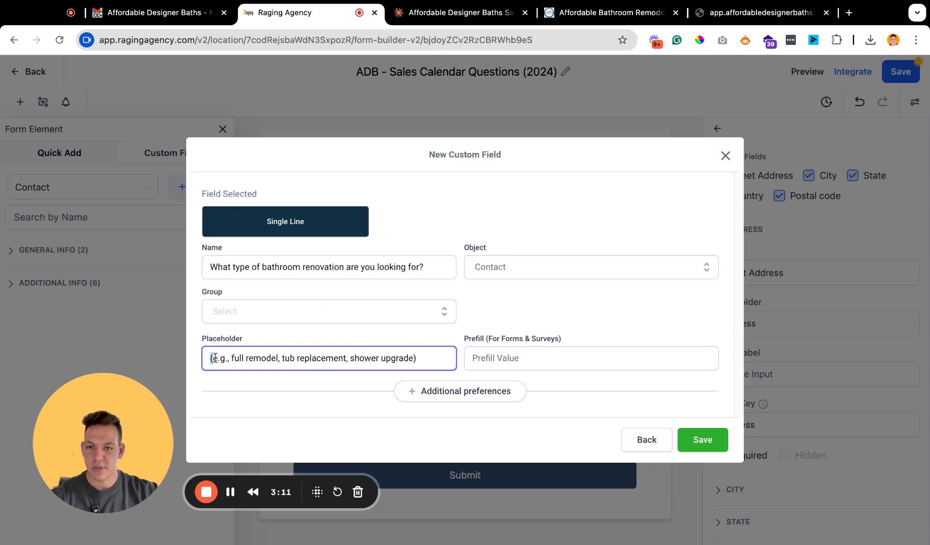
Assign the renovation type field to the General Info group and save it
{"action": "left_click", "coordinate": [277, 312]}
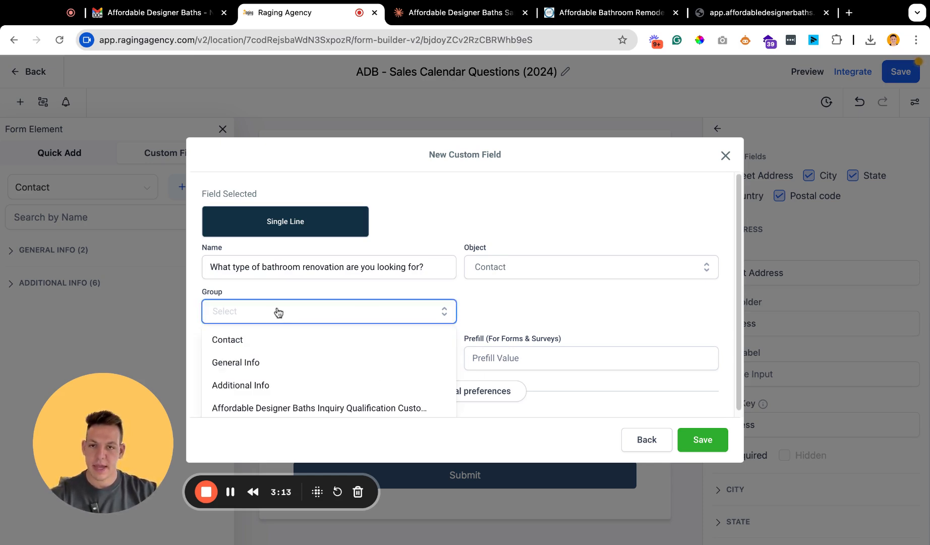
{"action": "left_click", "coordinate": [511, 276]}
{"action": "left_click", "coordinate": [534, 291]}
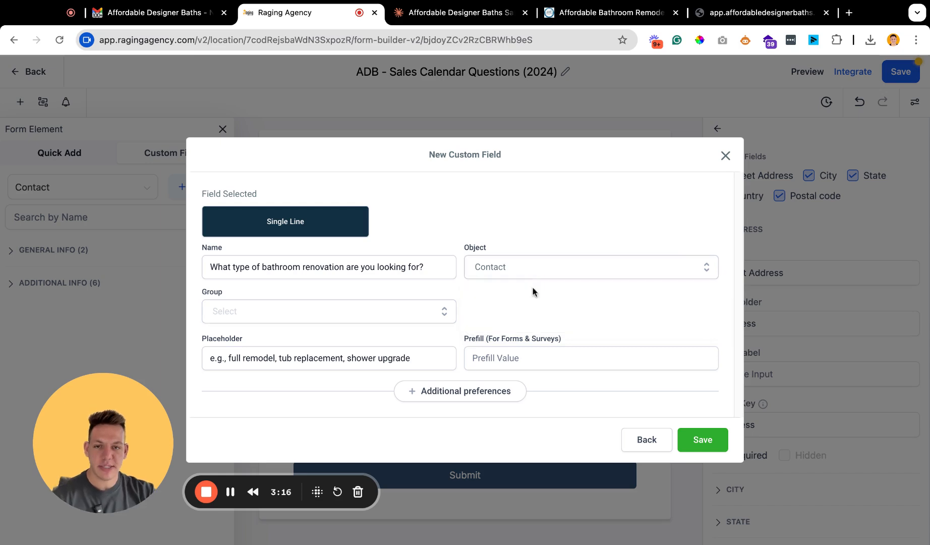
{"action": "left_click", "coordinate": [384, 316]}
{"action": "left_click", "coordinate": [298, 364]}
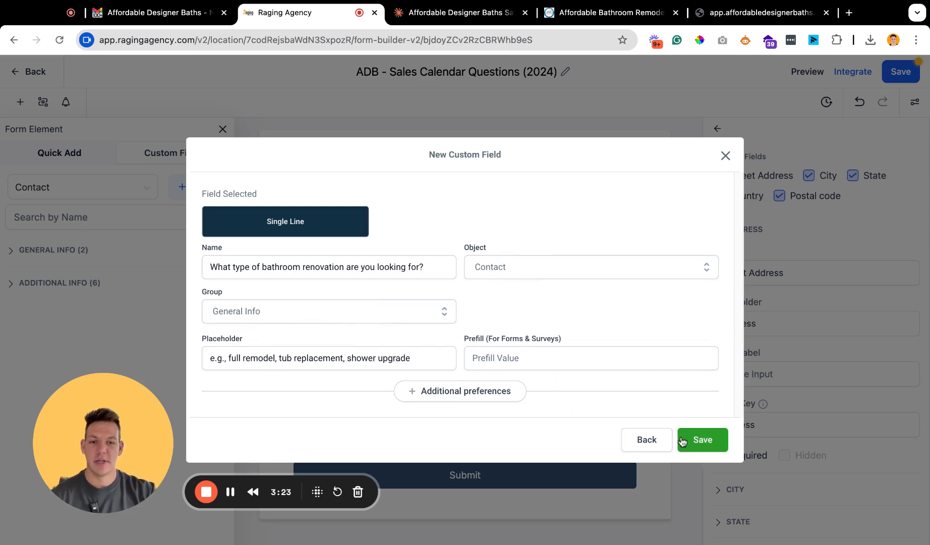
Search the custom fields for "what type" and place the bathroom renovation question below the address block
{"action": "left_click", "coordinate": [95, 216]}
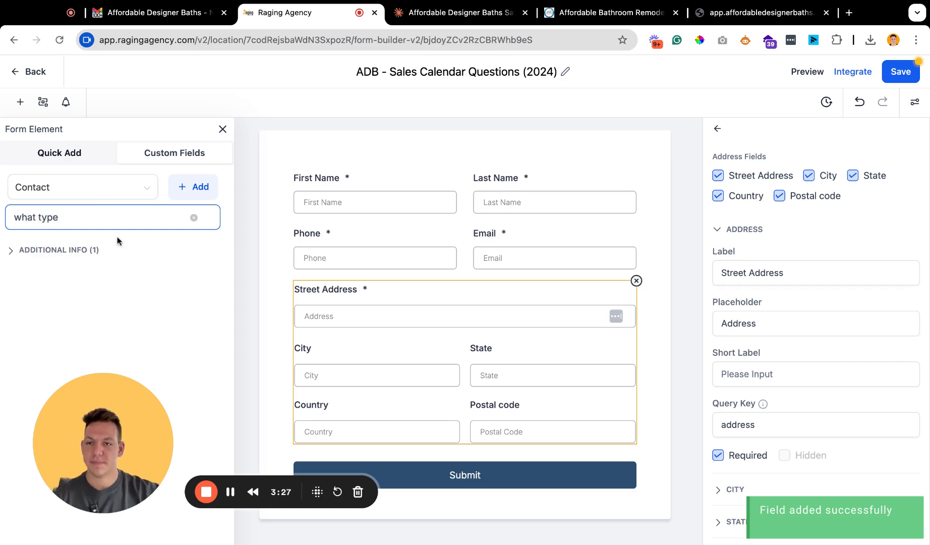
{"action": "left_click", "coordinate": [59, 252]}
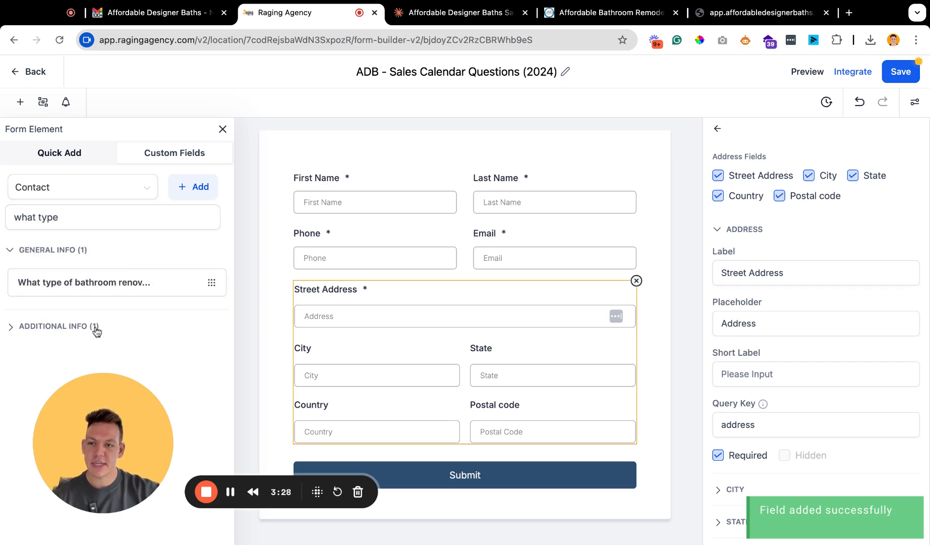
{"action": "left_click", "coordinate": [38, 284]}
{"action": "left_click_drag", "start_coordinate": [38, 284], "coordinate": [345, 300]}
{"action": "scroll", "coordinate": [345, 299], "scroll_direction": "down", "scroll_amount": 2}
{"action": "left_click_drag", "start_coordinate": [339, 255], "coordinate": [341, 374]}
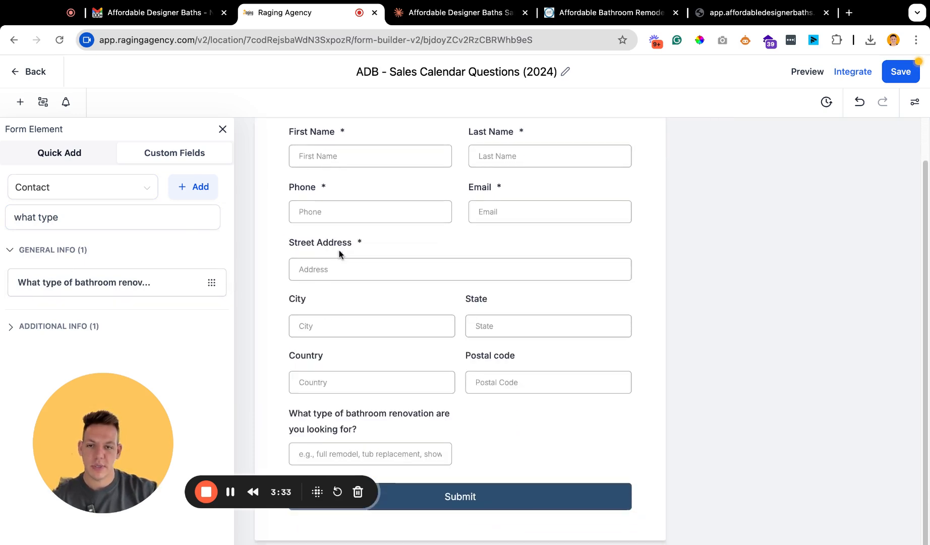
Make the bathroom renovation question required and set its field width to 100%
{"action": "scroll", "coordinate": [523, 436], "scroll_direction": "down", "scroll_amount": 1}
{"action": "left_click", "coordinate": [370, 432]}
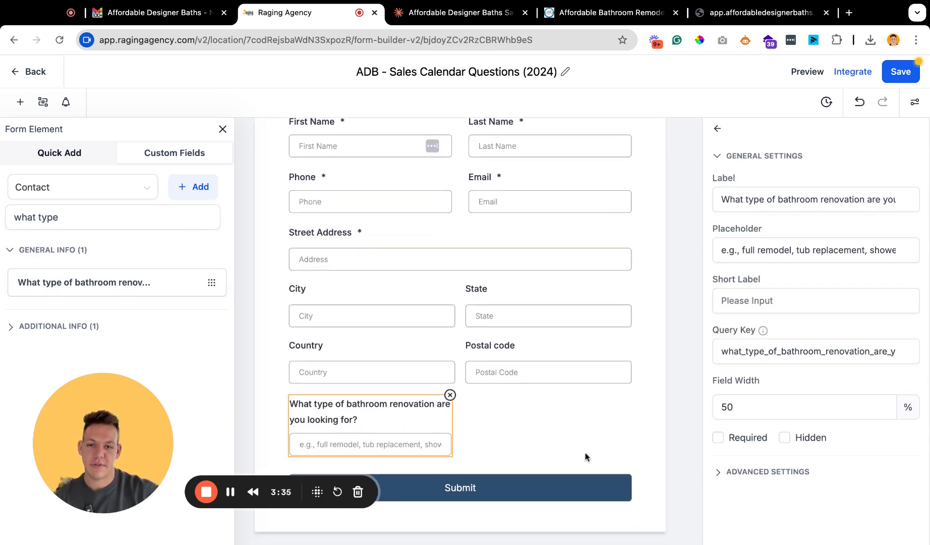
{"action": "left_click", "coordinate": [719, 438]}
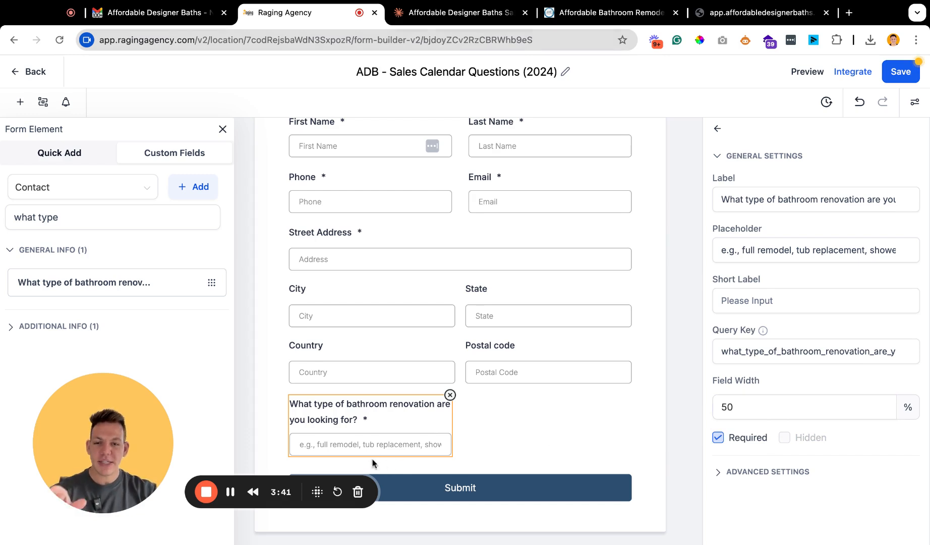
{"action": "left_click_drag", "start_coordinate": [836, 412], "coordinate": [713, 405]}
{"action": "type", "text": "100"}
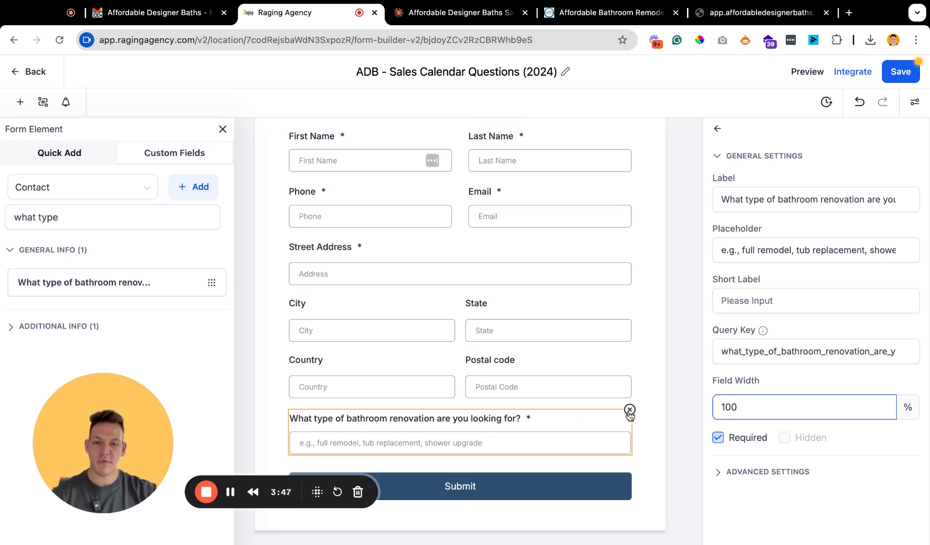
{"action": "left_click", "coordinate": [670, 412]}
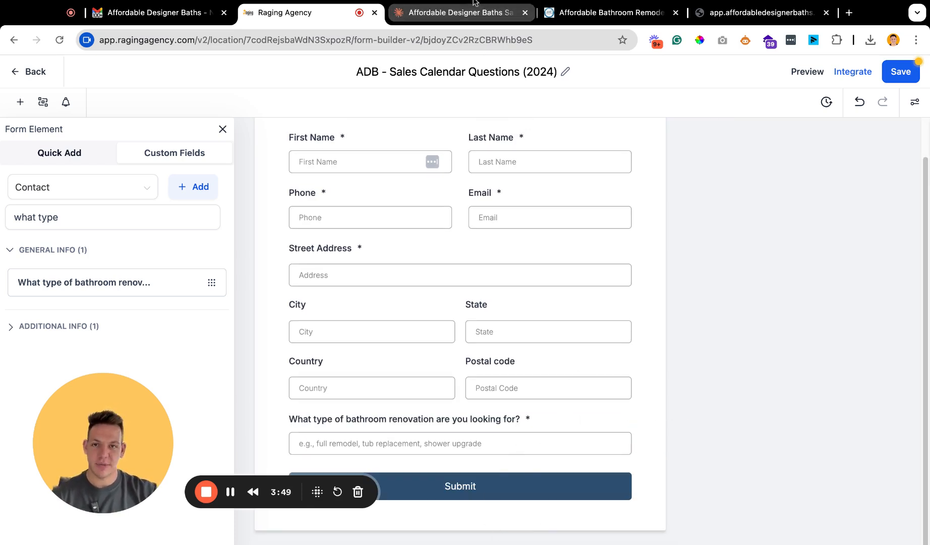
Copy the "What's your preferred budget range?" question from the Claude list and return to the Raging Agency form
{"action": "left_click", "coordinate": [453, 15]}
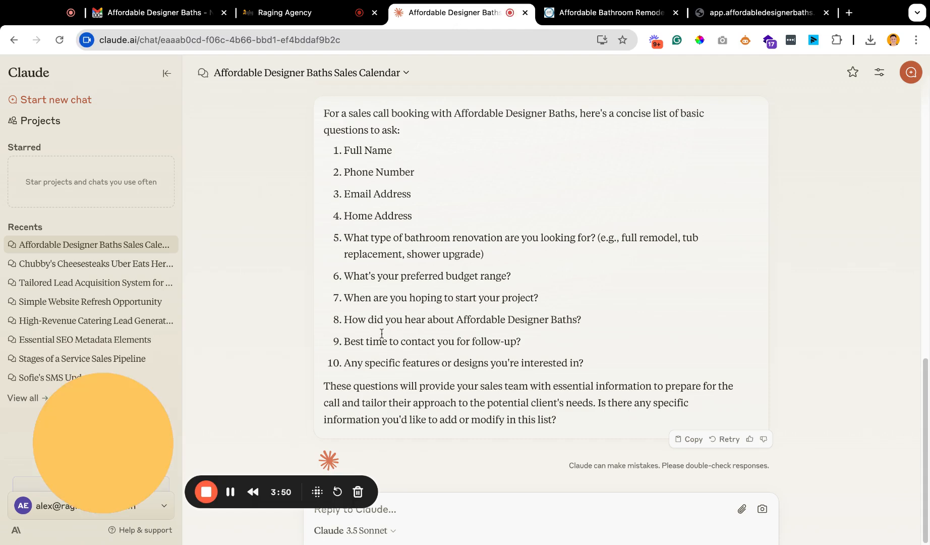
{"action": "left_click_drag", "start_coordinate": [540, 281], "coordinate": [534, 279]}
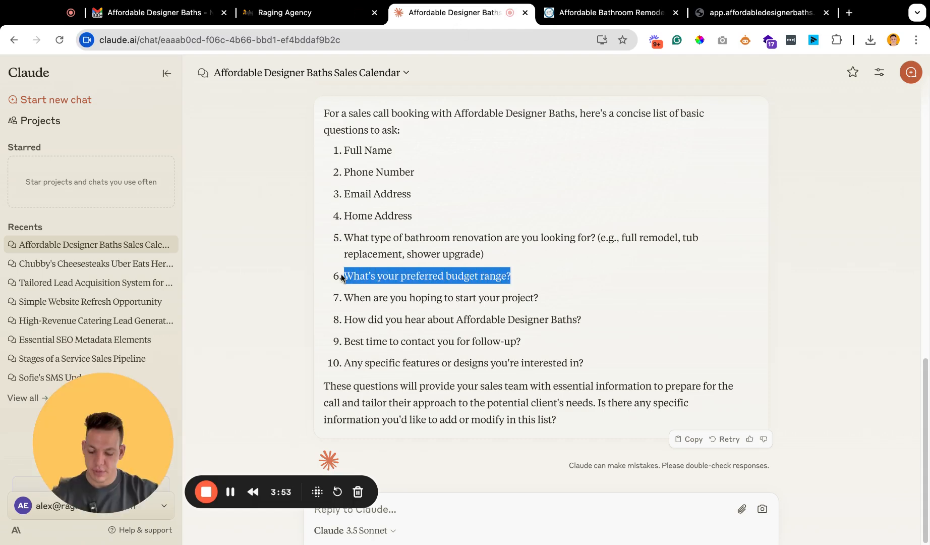
{"action": "left_click", "coordinate": [285, 13]}
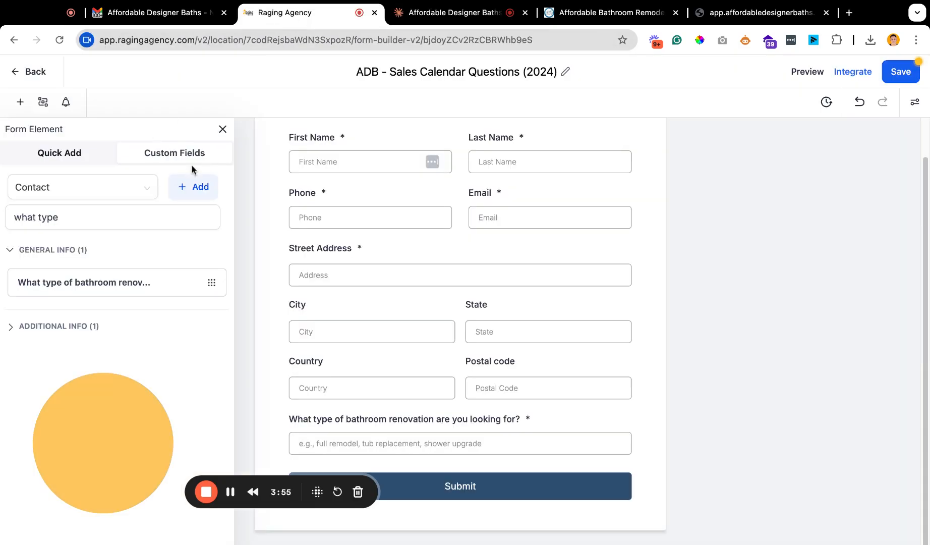
Start a new Single Line custom field named "What's your preferred budget range?"
{"action": "left_click", "coordinate": [191, 187]}
{"action": "left_click", "coordinate": [255, 207]}
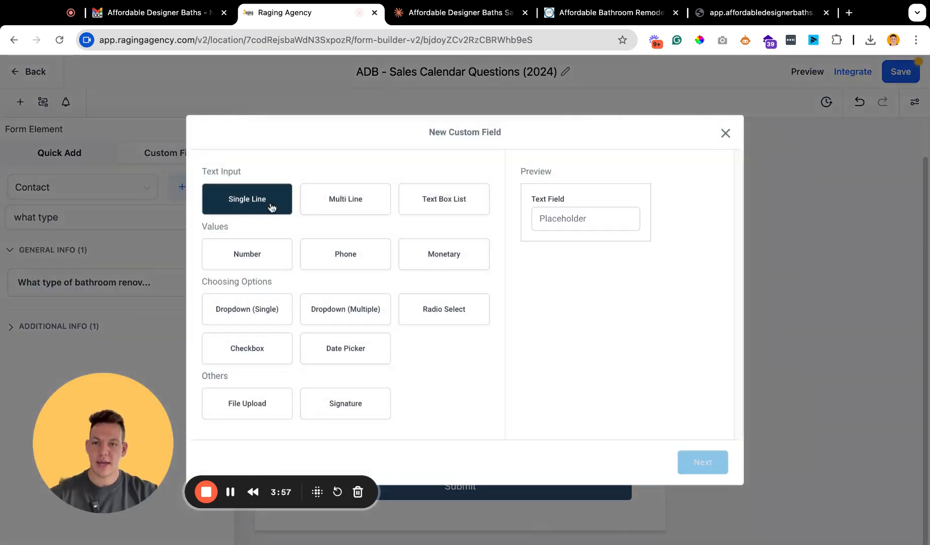
{"action": "left_click", "coordinate": [706, 462]}
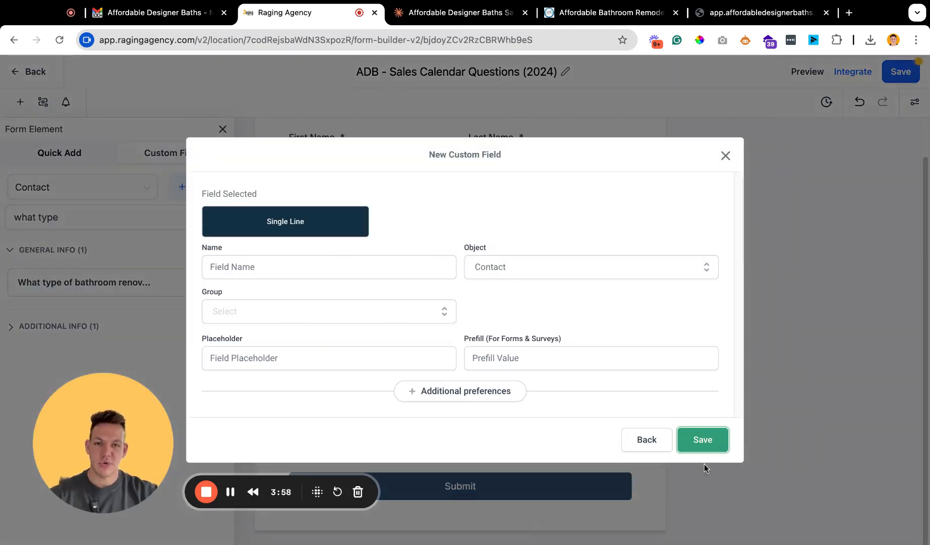
{"action": "left_click", "coordinate": [273, 321]}
{"action": "left_click", "coordinate": [282, 267]}
{"action": "type", "text": "What's your preferred budget range?"}
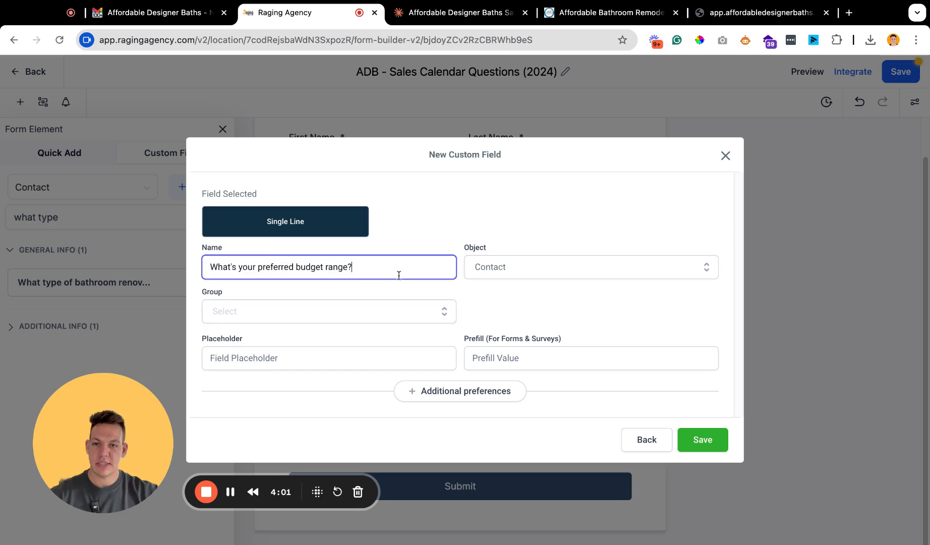
Give the budget field the placeholder "Insert your budget here", assign it to the General Info group and save it
{"action": "left_click", "coordinate": [257, 353]}
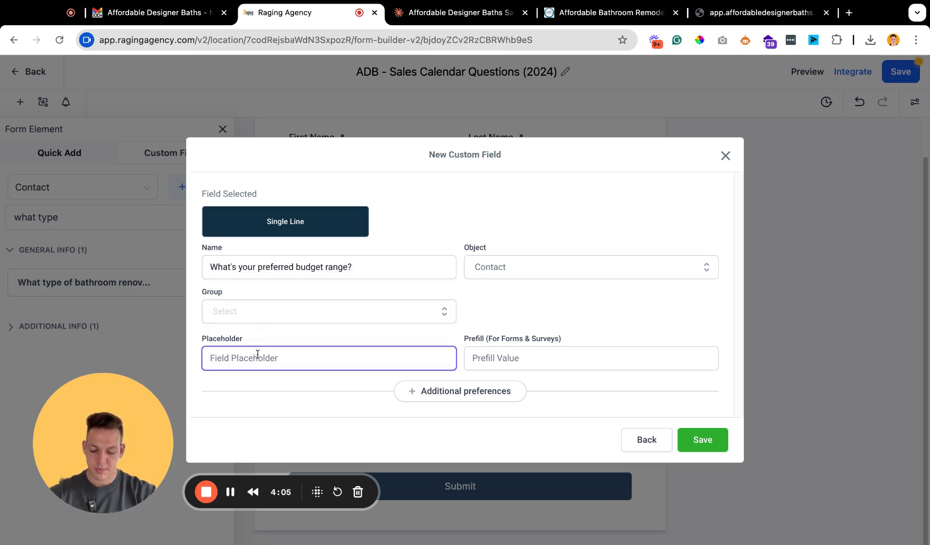
{"action": "type", "text": "I"}
{"action": "key", "text": "BackSpace"}
{"action": "type", "text": "Insert your budget here"}
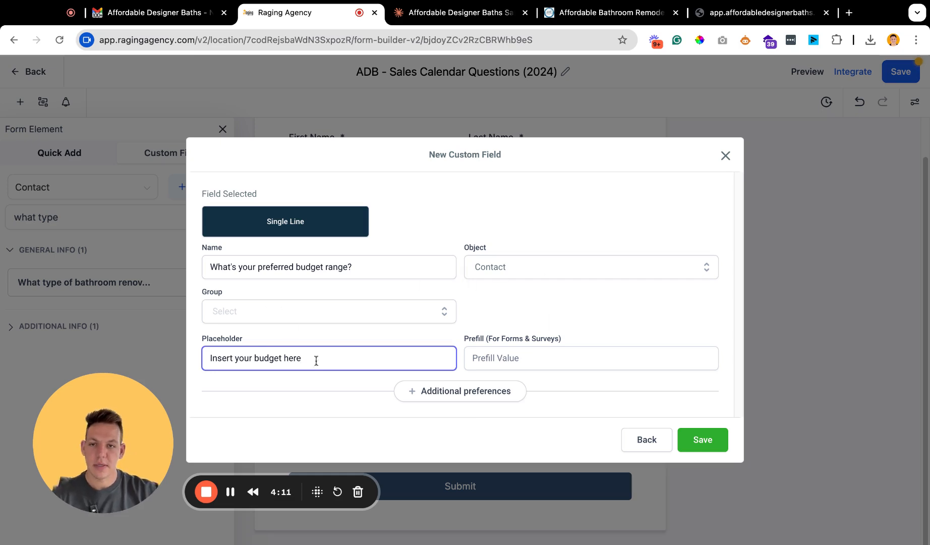
{"action": "left_click", "coordinate": [233, 305]}
{"action": "left_click", "coordinate": [280, 360]}
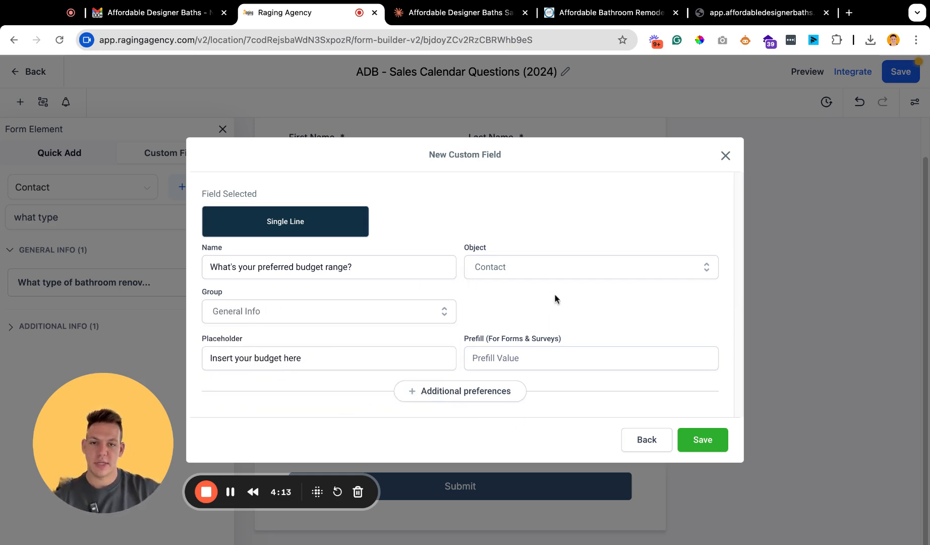
{"action": "left_click", "coordinate": [707, 439]}
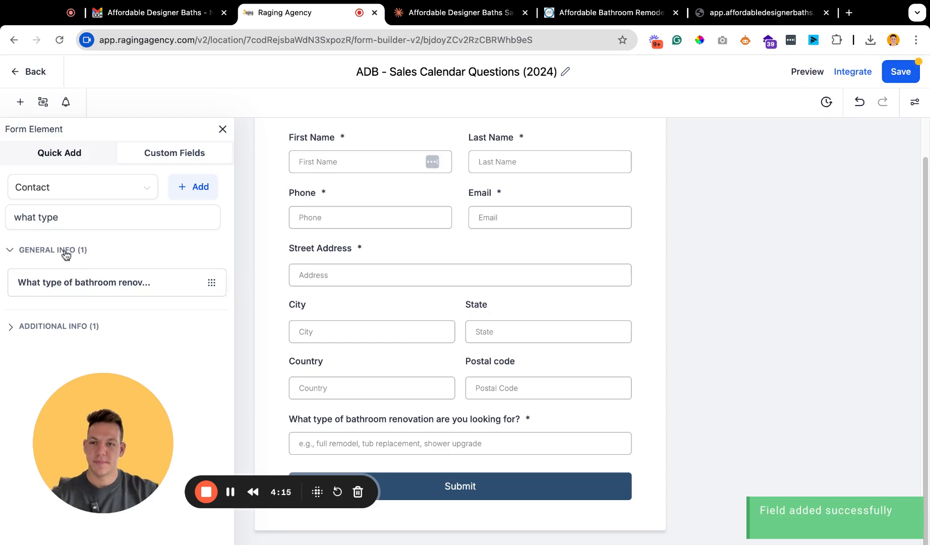
Search the custom fields for "budget" and add the preferred budget range question below the renovation question
{"action": "left_click", "coordinate": [79, 218]}
{"action": "key", "text": "super+a"}
{"action": "type", "text": "budget"}
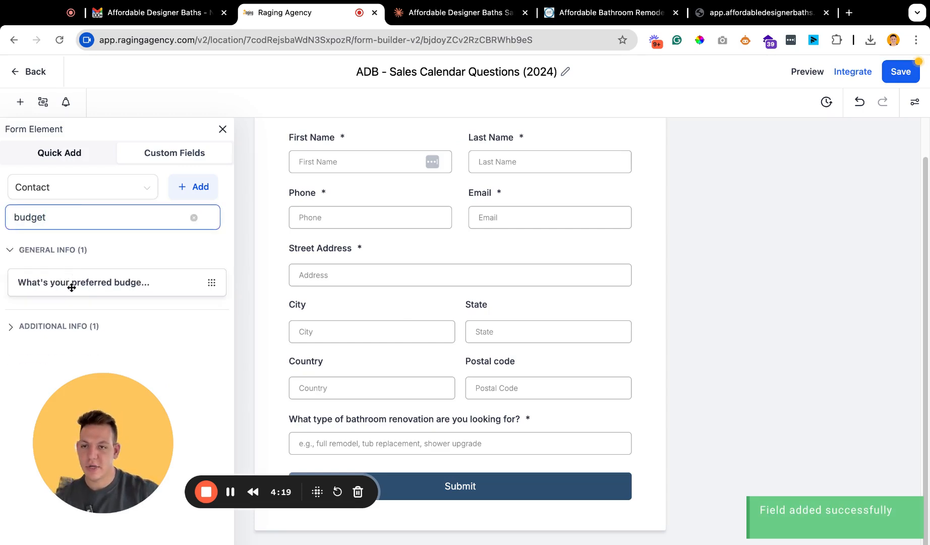
{"action": "left_click", "coordinate": [67, 283]}
{"action": "scroll", "coordinate": [480, 448], "scroll_direction": "down", "scroll_amount": 2}
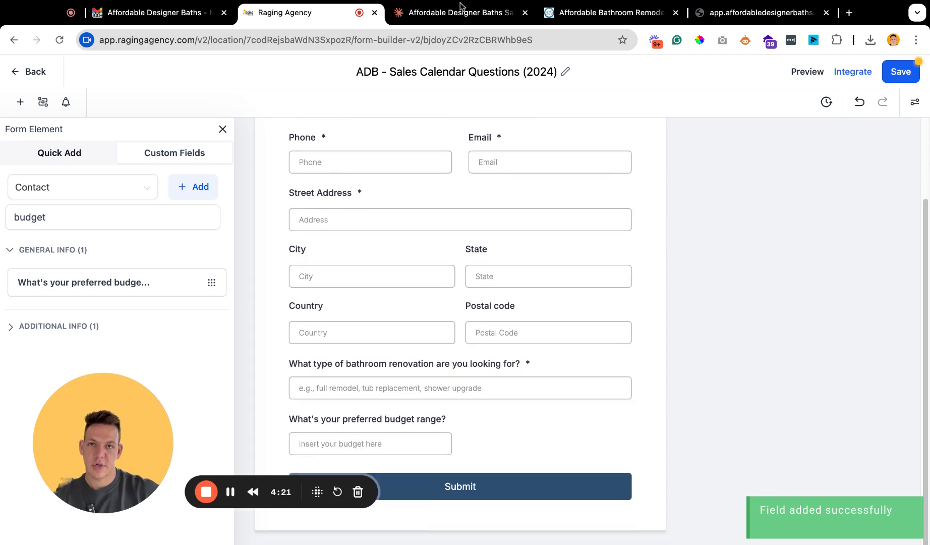
Copy the "When are you hoping to start your project?" question from the Claude list and return to the Raging Agency form
{"action": "left_click", "coordinate": [497, 14]}
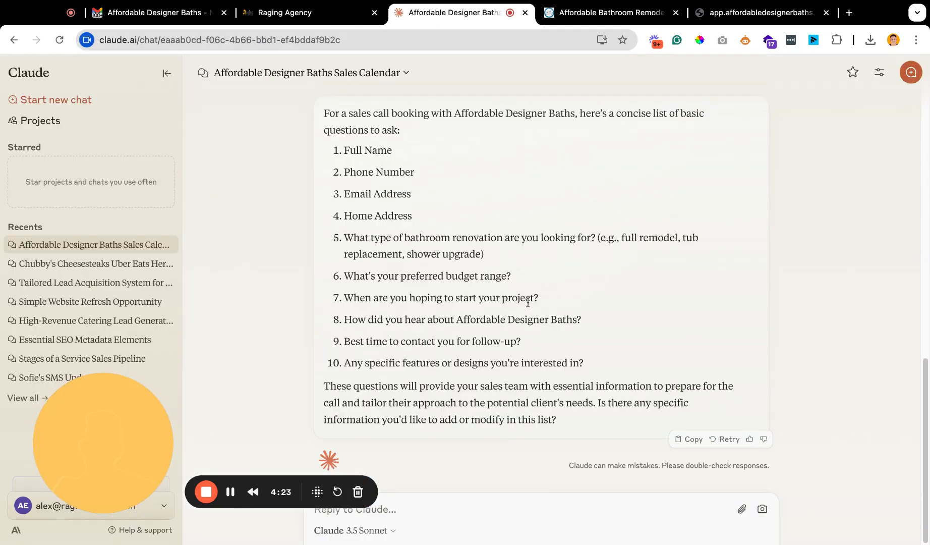
{"action": "left_click_drag", "start_coordinate": [373, 298], "coordinate": [550, 300]}
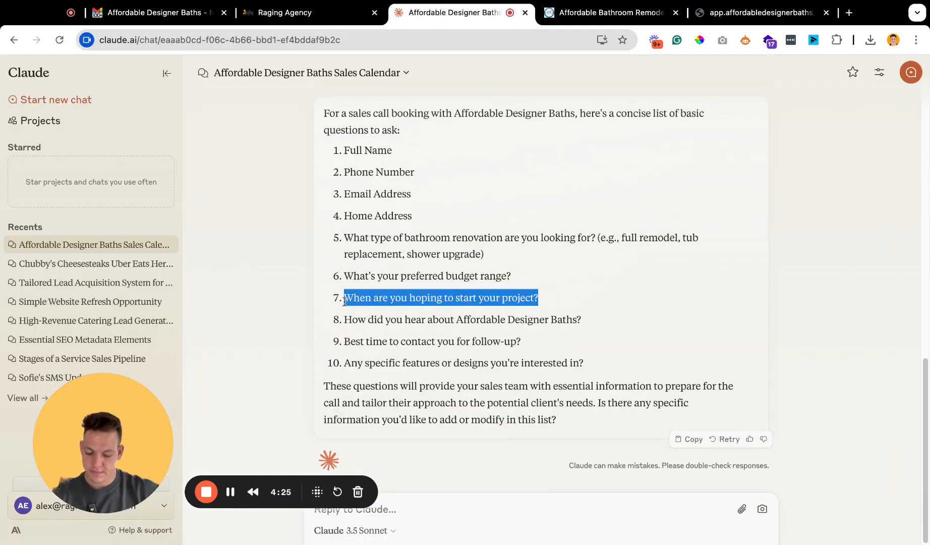
{"action": "left_click", "coordinate": [283, 13]}
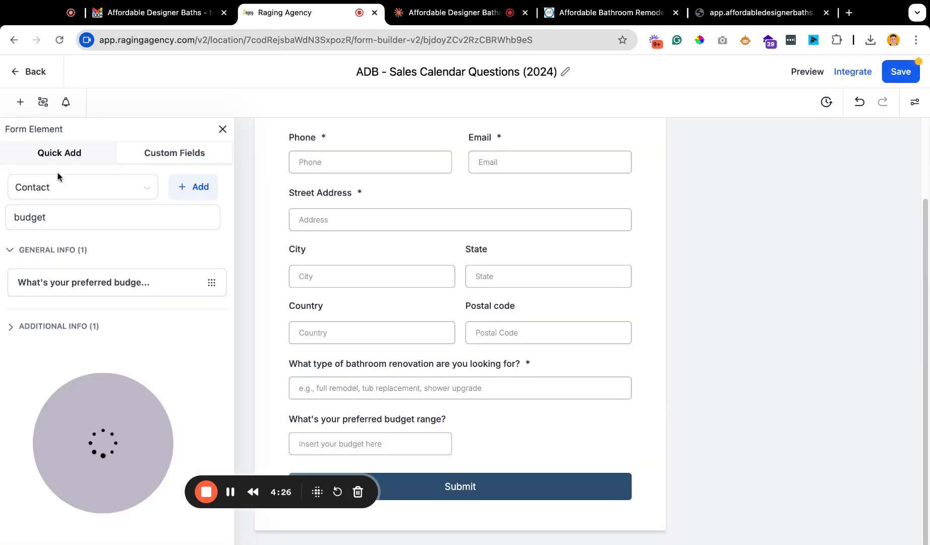
Create a Single Line custom field named "When are you hoping to start your project?" in the General Info group and save it
{"action": "left_click", "coordinate": [192, 188]}
{"action": "left_click", "coordinate": [225, 211]}
{"action": "left_click", "coordinate": [694, 461]}
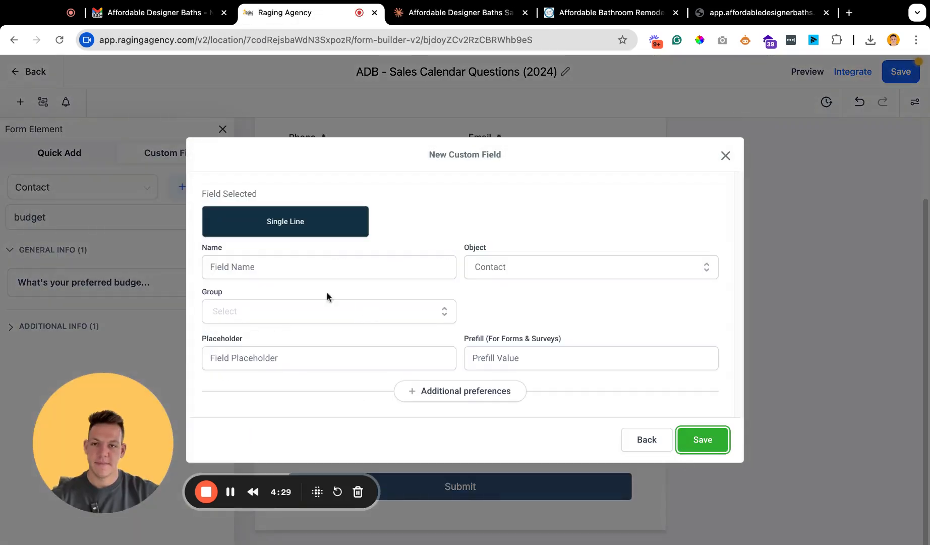
{"action": "left_click", "coordinate": [247, 264]}
{"action": "type", "text": "When are you hoping to start your project?"}
{"action": "left_click", "coordinate": [248, 321]}
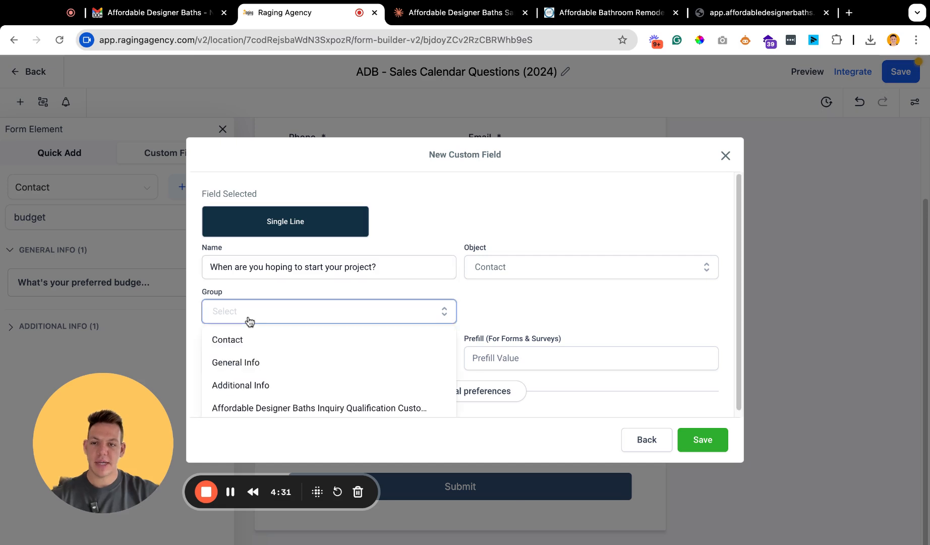
{"action": "left_click", "coordinate": [269, 360]}
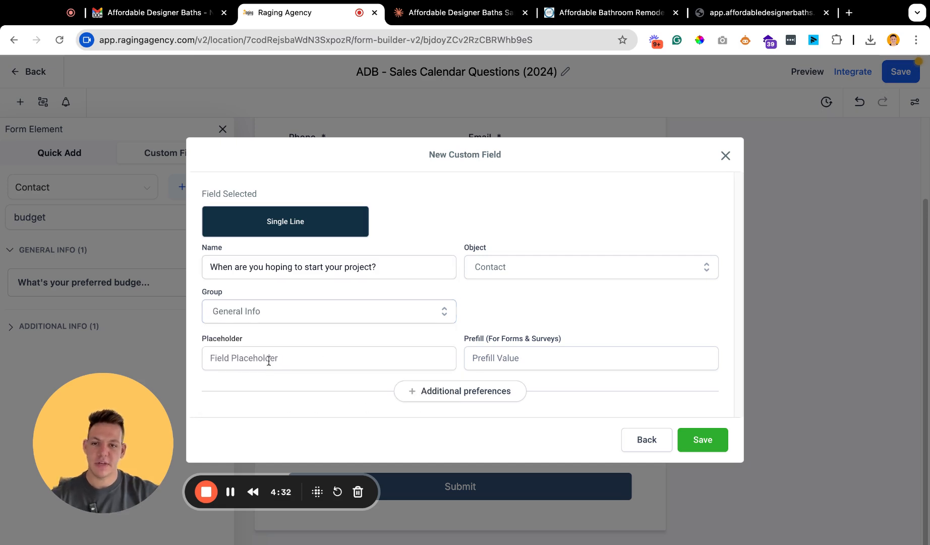
{"action": "left_click", "coordinate": [708, 443]}
Search the custom fields for "When are you hoping to start your project?" and add that question beside the budget question
{"action": "double_click", "coordinate": [78, 224]}
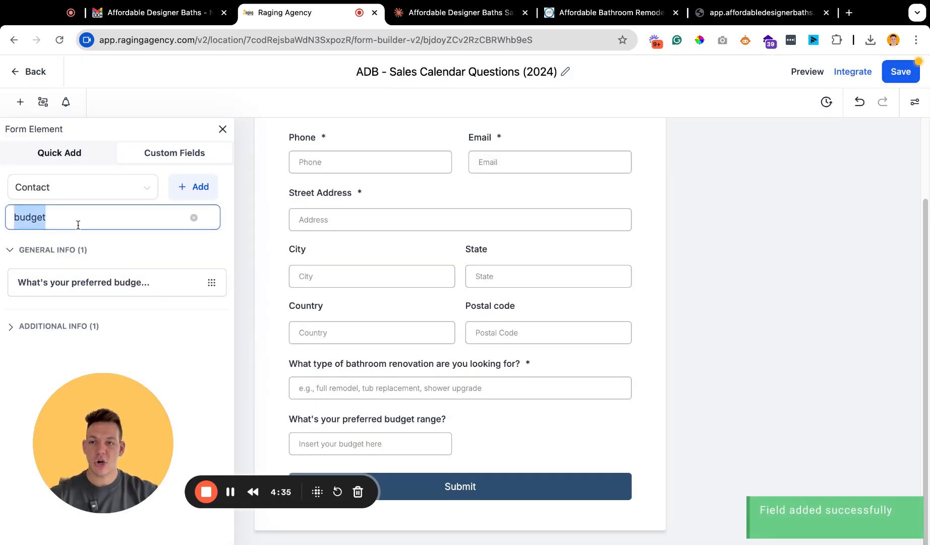
{"action": "type", "text": "When are you hoping to start your project?"}
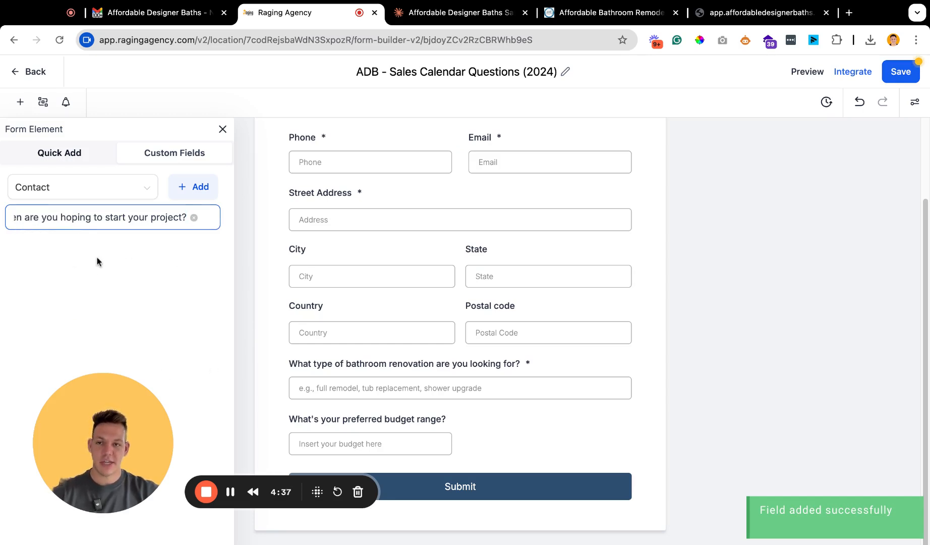
{"action": "left_click_drag", "start_coordinate": [62, 282], "coordinate": [513, 461]}
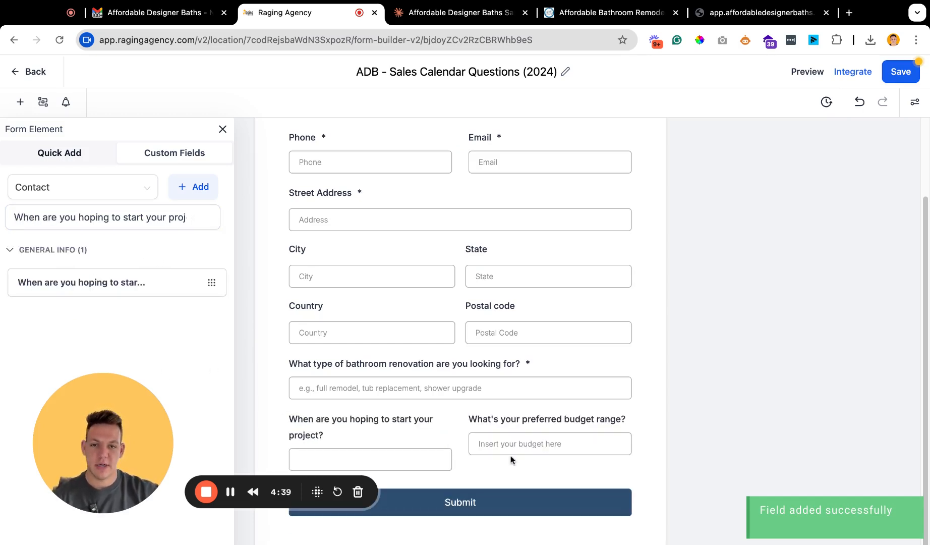
Make the project start and budget questions required, and reorder them so the budget question comes first
{"action": "left_click", "coordinate": [370, 439]}
{"action": "left_click", "coordinate": [718, 438]}
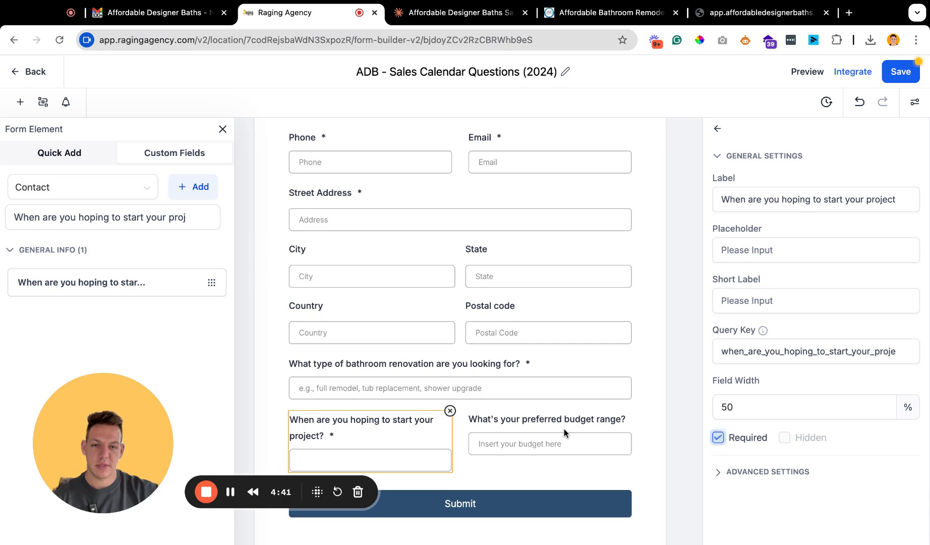
{"action": "left_click", "coordinate": [565, 436]}
{"action": "left_click", "coordinate": [718, 438]}
{"action": "left_click_drag", "start_coordinate": [517, 427], "coordinate": [525, 427]}
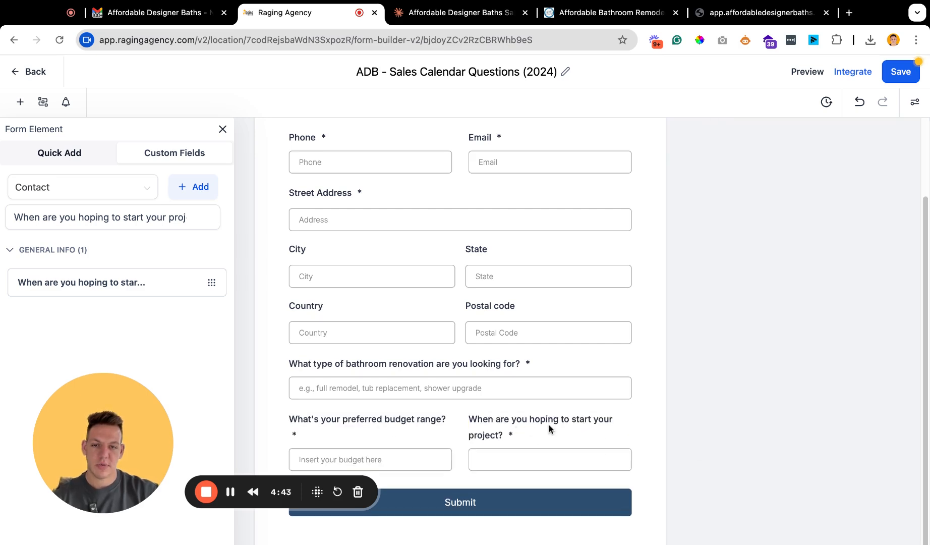
Give the project start question the placeholder "Type in your answer here"
{"action": "left_click", "coordinate": [558, 428]}
{"action": "left_click", "coordinate": [750, 297]}
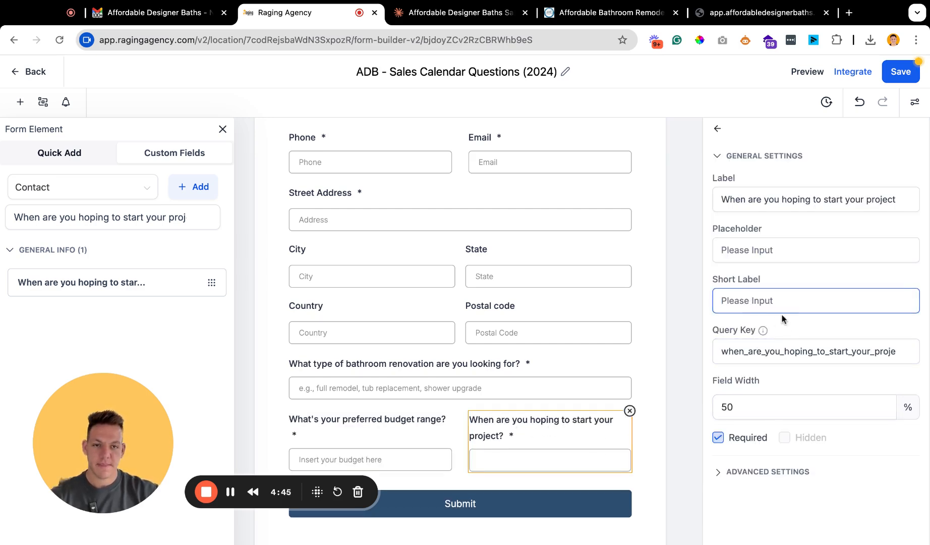
{"action": "type", "text": "Typ"}
{"action": "key", "text": "BackSpace"}
{"action": "key", "text": "BackSpace"}
{"action": "key", "text": "BackSpace"}
{"action": "key", "text": "BackSpace"}
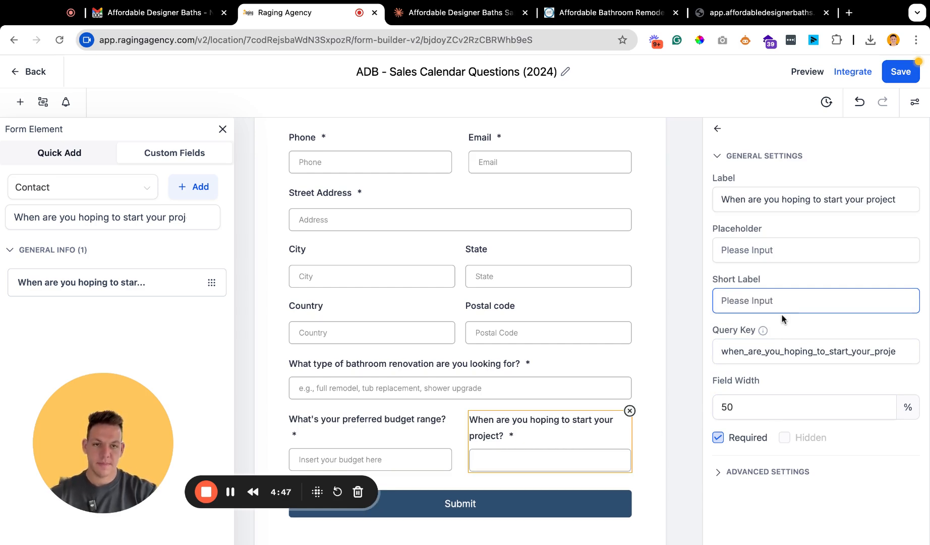
{"action": "left_click", "coordinate": [783, 253]}
{"action": "type", "text": "Type in your answer"}
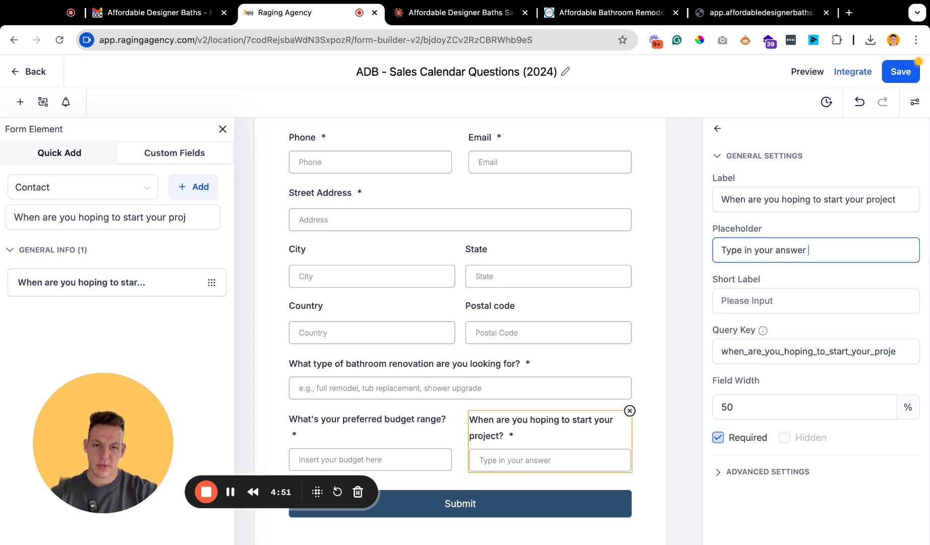
{"action": "scroll", "coordinate": [439, 350], "scroll_direction": "down", "scroll_amount": 1}
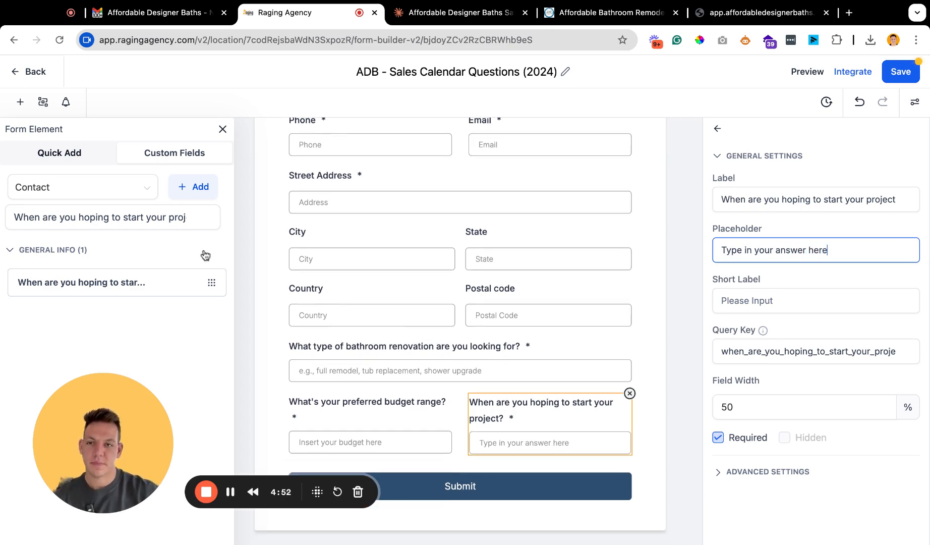
Copy the "How did you hear about Affordable Designer Baths?" question from the Claude list and return to the Raging Agency form
{"action": "left_click", "coordinate": [438, 14]}
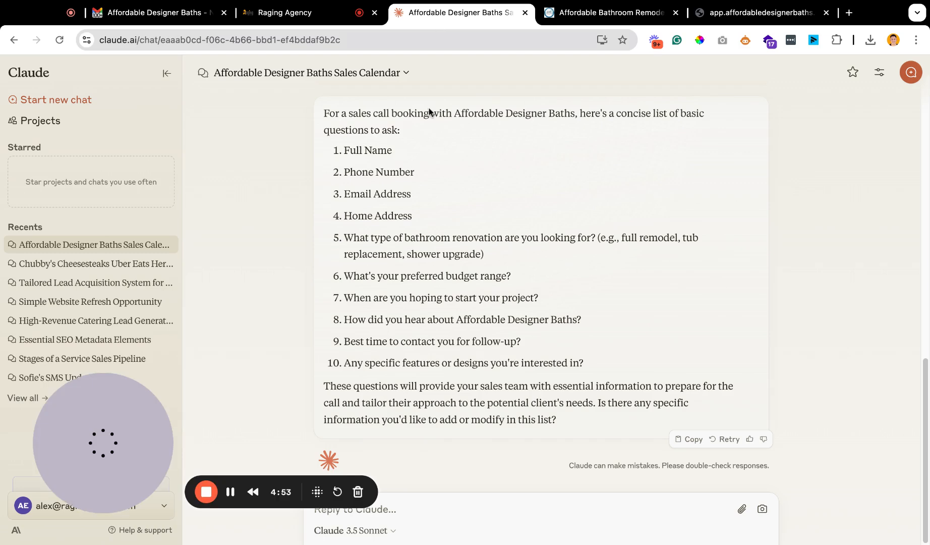
{"action": "triple_click", "coordinate": [610, 321]}
{"action": "key", "text": "super+c"}
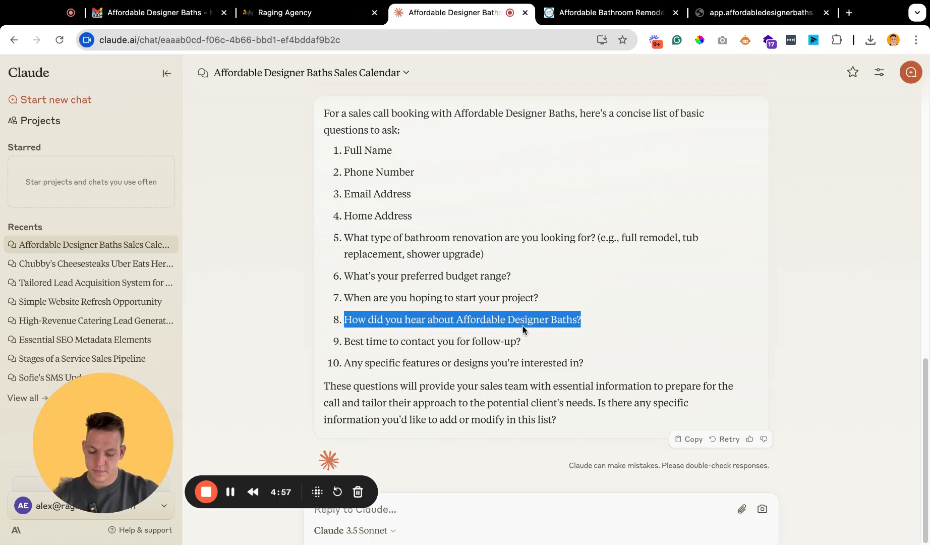
{"action": "left_click", "coordinate": [284, 23]}
Clear the field search and start a new Single Line custom field named "How did you hear about Affordable Designer Baths?"
{"action": "left_click", "coordinate": [193, 220]}
{"action": "left_click", "coordinate": [193, 220]}
{"action": "left_click", "coordinate": [189, 187]}
{"action": "left_click", "coordinate": [285, 193]}
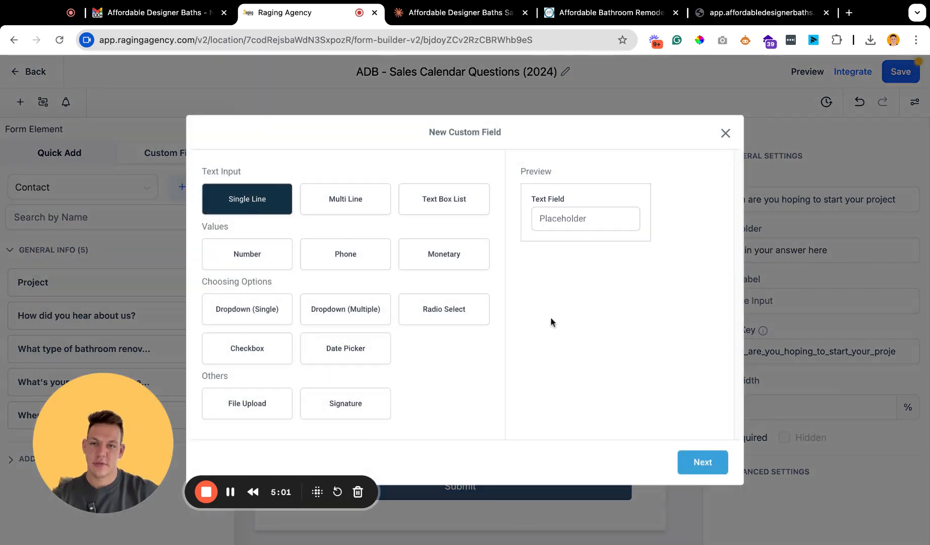
{"action": "left_click", "coordinate": [711, 465]}
{"action": "left_click", "coordinate": [251, 268]}
{"action": "key", "text": "super+v"}
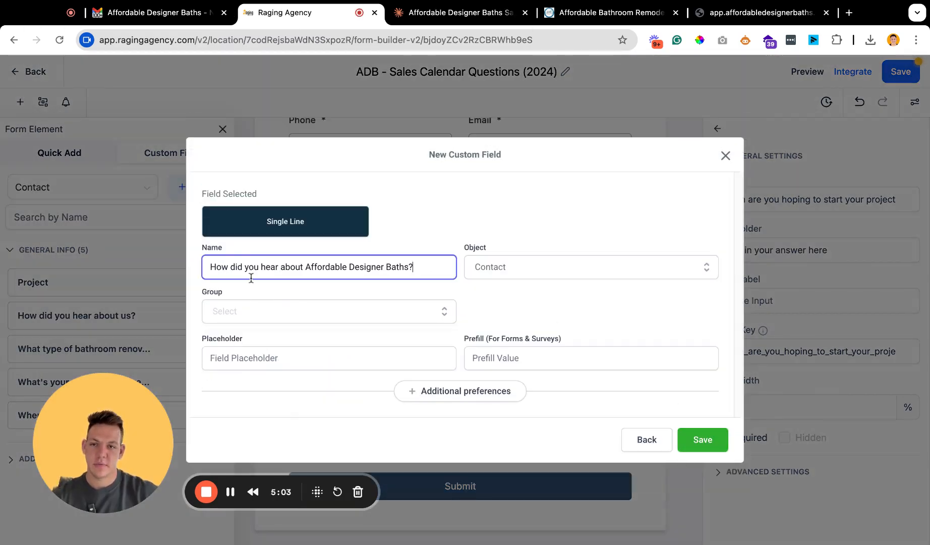
Assign the new field to the General Info group, give it the placeholder "Did someone refer you?" and save it
{"action": "left_click", "coordinate": [229, 306]}
{"action": "key", "text": "Down"}
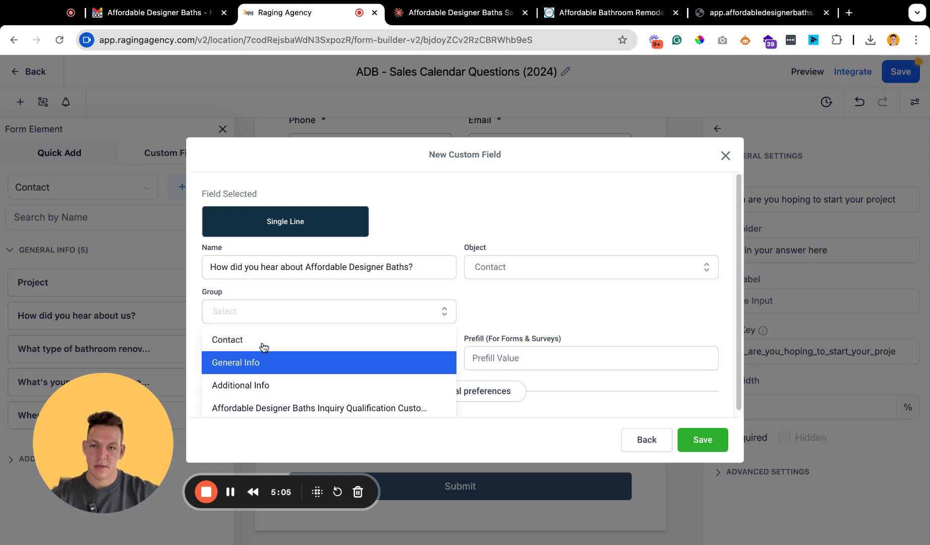
{"action": "left_click", "coordinate": [271, 366]}
{"action": "left_click", "coordinate": [299, 358]}
{"action": "type", "text": "Di"}
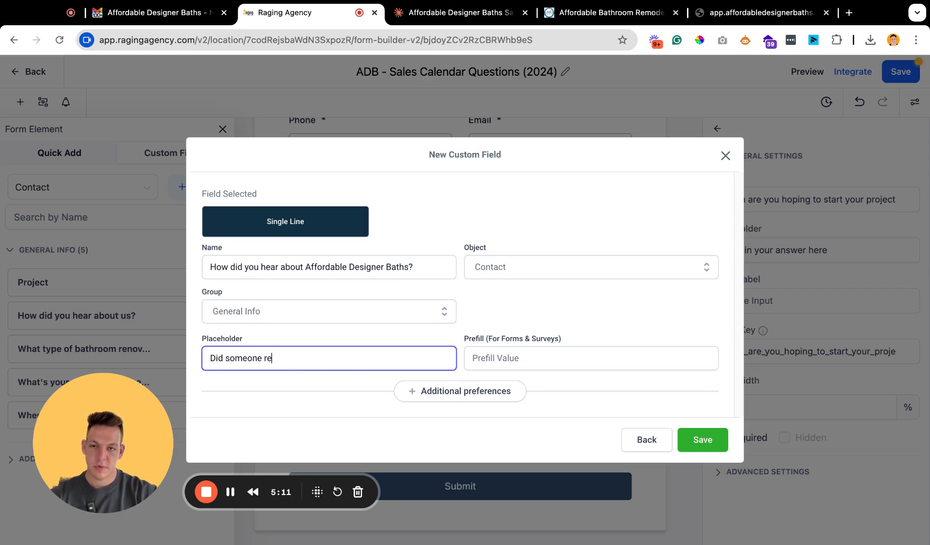
{"action": "left_click", "coordinate": [685, 432]}
Search for "How did you hear about Affordable Designer Baths?", add it below the budget question and open its settings
{"action": "left_click", "coordinate": [93, 215]}
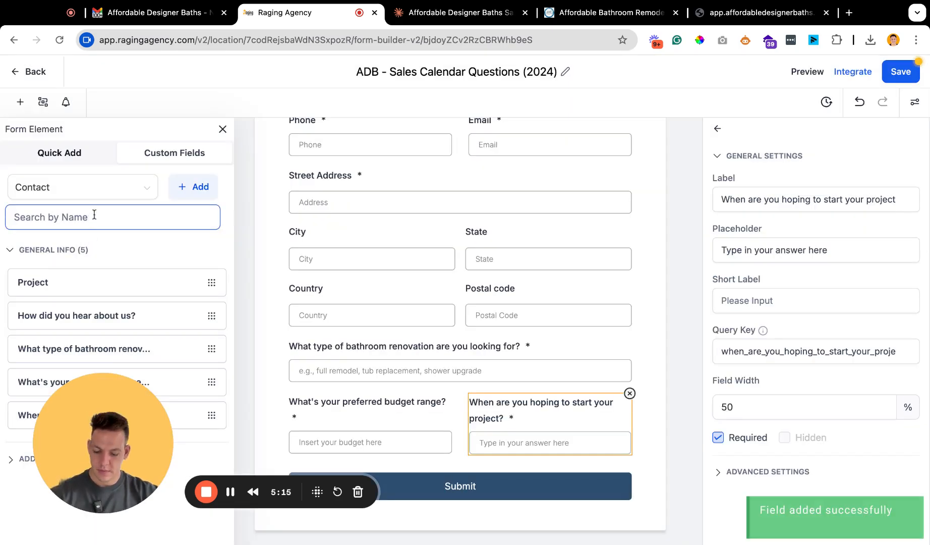
{"action": "key", "text": "ctrl+v"}
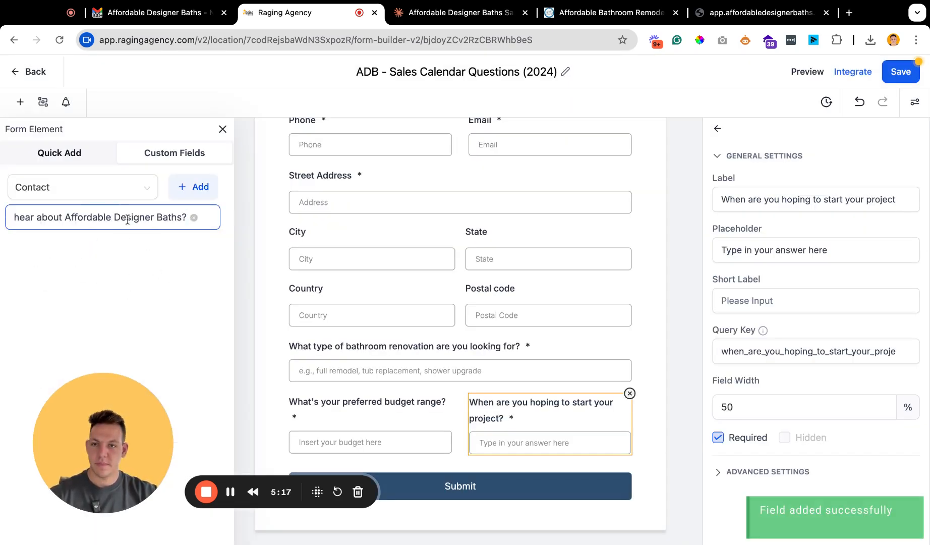
{"action": "left_click", "coordinate": [46, 278]}
{"action": "left_click", "coordinate": [494, 464]}
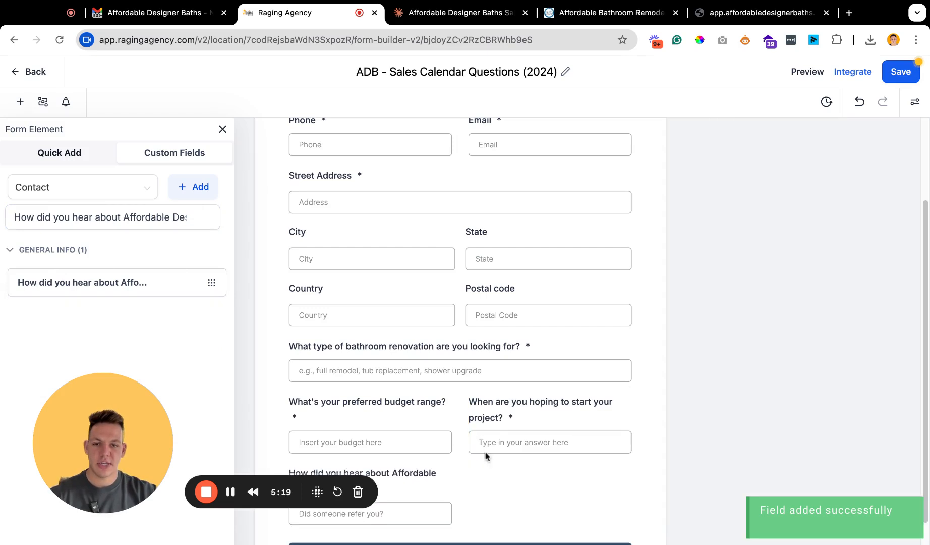
{"action": "scroll", "coordinate": [454, 444], "scroll_direction": "down", "scroll_amount": 3}
{"action": "left_click", "coordinate": [384, 427]}
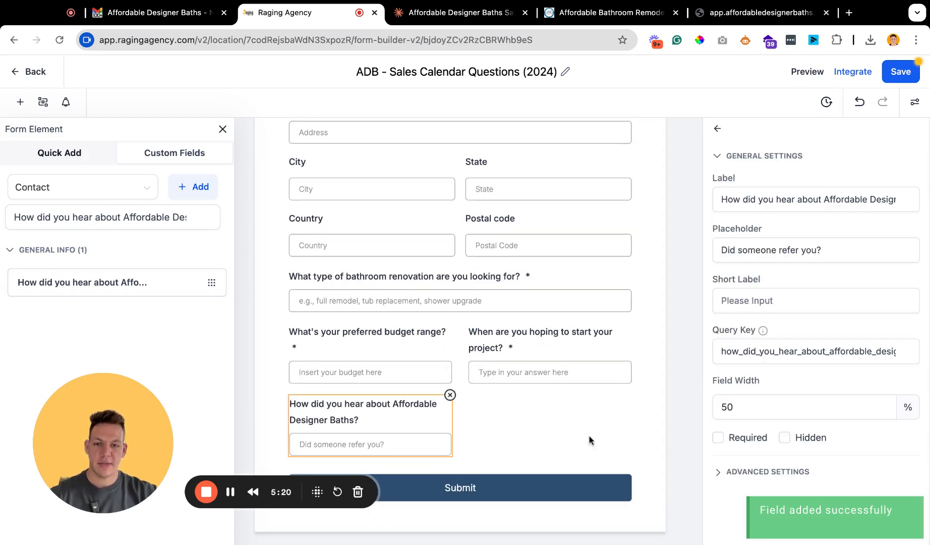
Copy the "Any specific features or designs you're interested in?" question from the Claude list and return to the Raging Agency form
{"action": "left_click", "coordinate": [428, 19]}
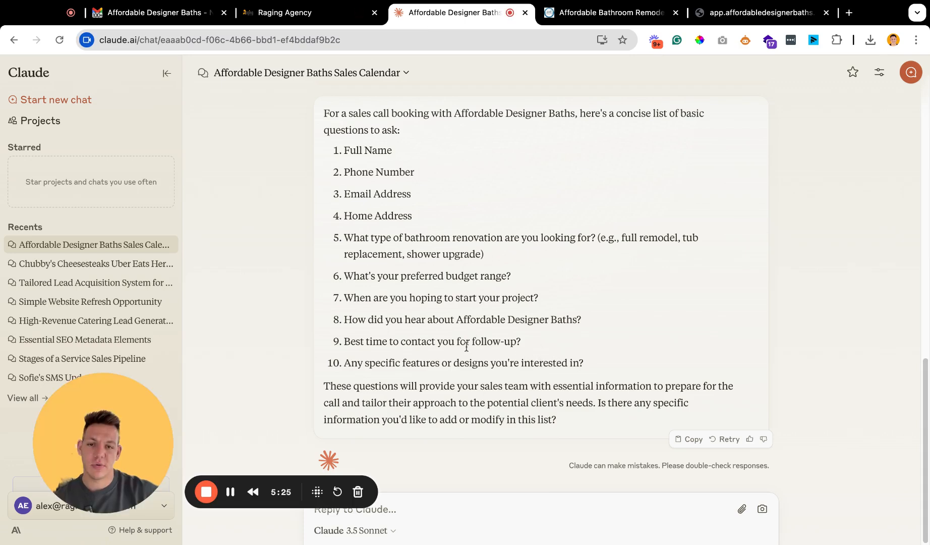
{"action": "left_click_drag", "start_coordinate": [594, 368], "coordinate": [345, 364]}
{"action": "key", "text": "super+c"}
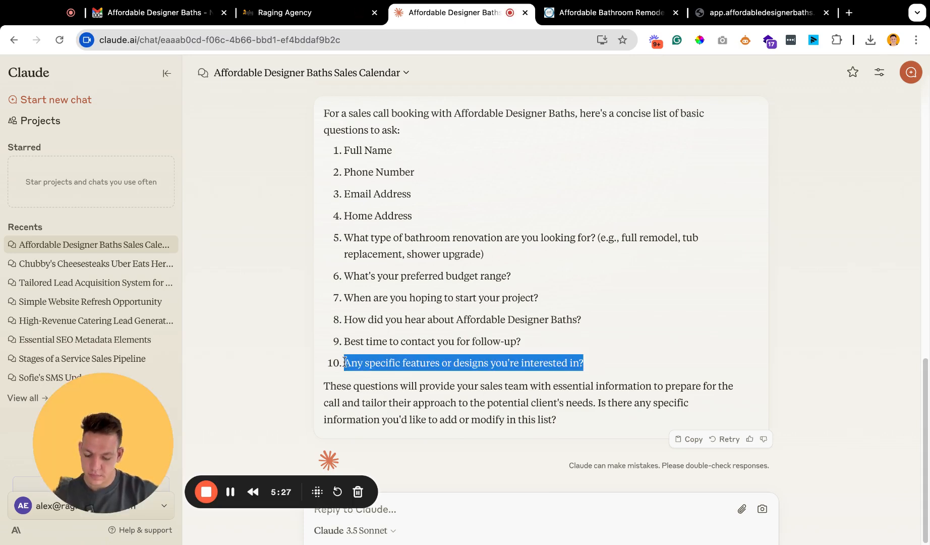
{"action": "left_click", "coordinate": [286, 13]}
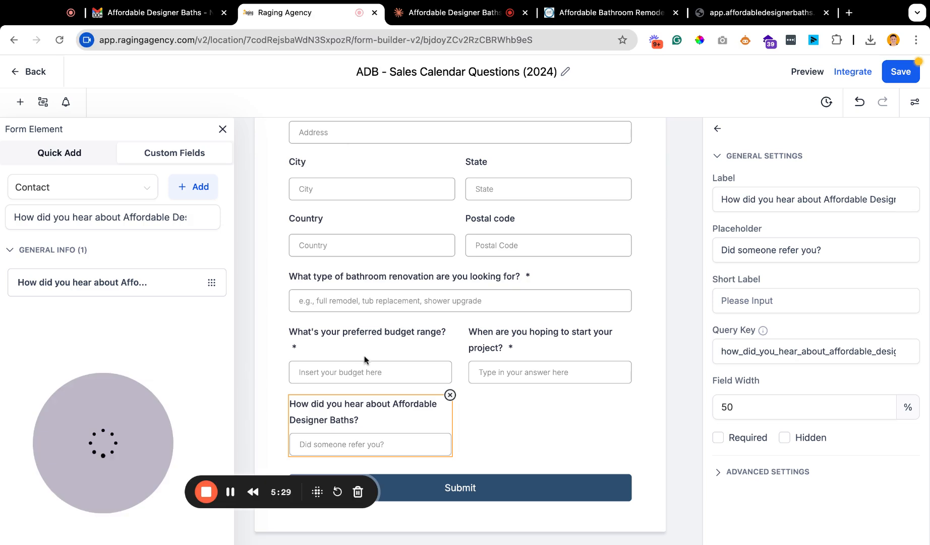
Create a Multi Line custom field named "Any specific features or designs you're interested in?" in the General Info group, also entering that name in the field search
{"action": "left_click", "coordinate": [194, 218]}
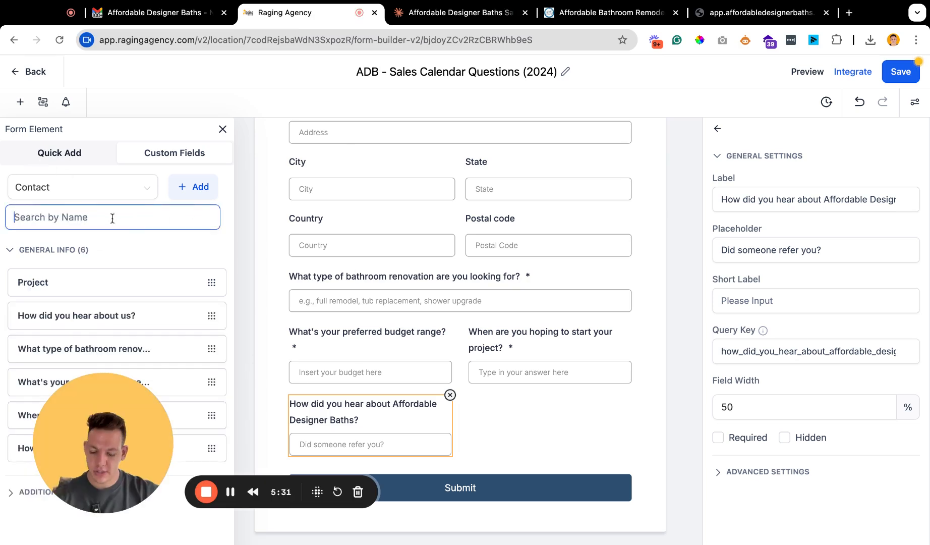
{"action": "key", "text": "super+v"}
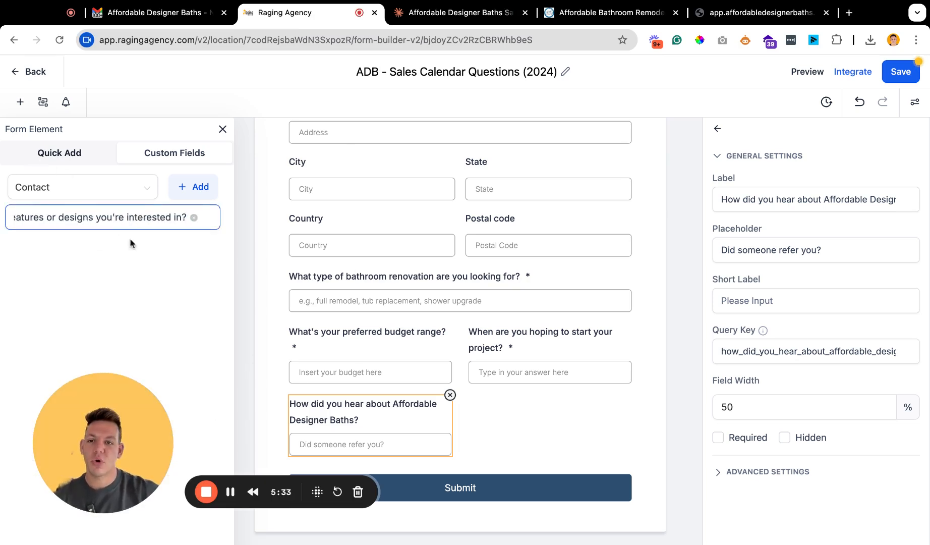
{"action": "left_click", "coordinate": [193, 186]}
{"action": "left_click", "coordinate": [345, 206]}
{"action": "left_click", "coordinate": [701, 462]}
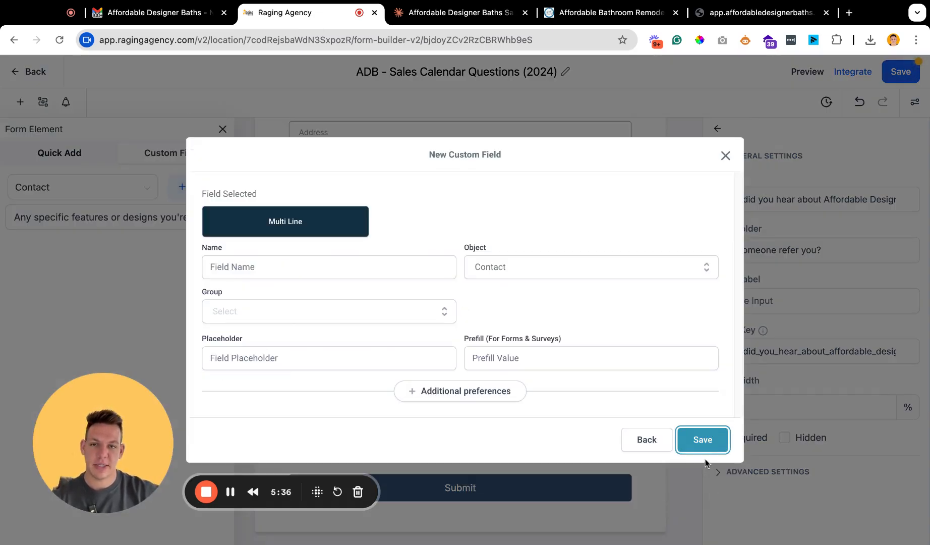
{"action": "left_click", "coordinate": [241, 265]}
{"action": "key", "text": "super+v"}
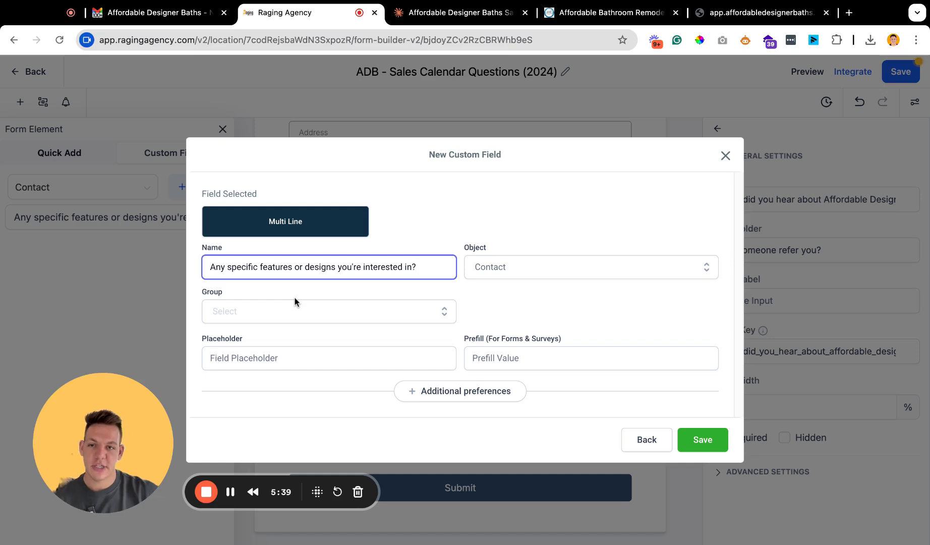
{"action": "left_click", "coordinate": [313, 322]}
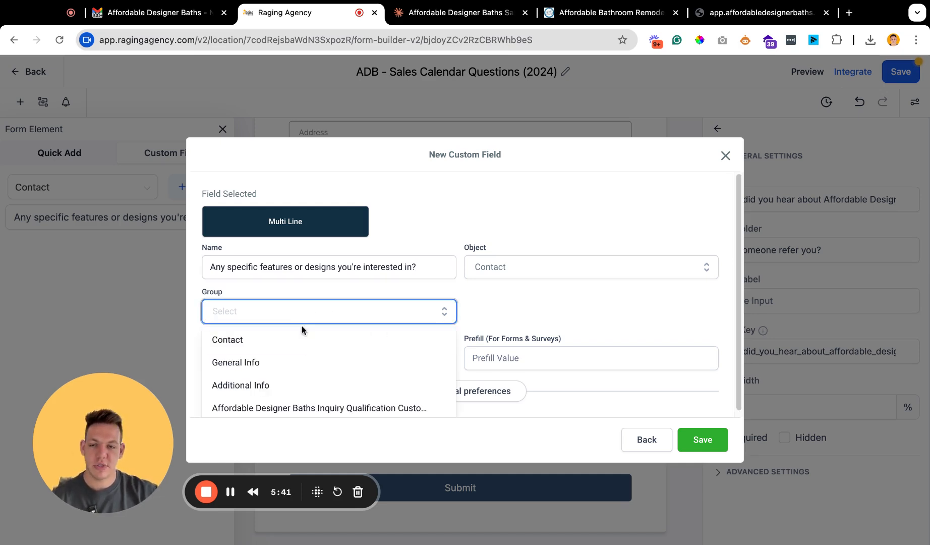
{"action": "left_click", "coordinate": [287, 364]}
{"action": "left_click", "coordinate": [716, 442]}
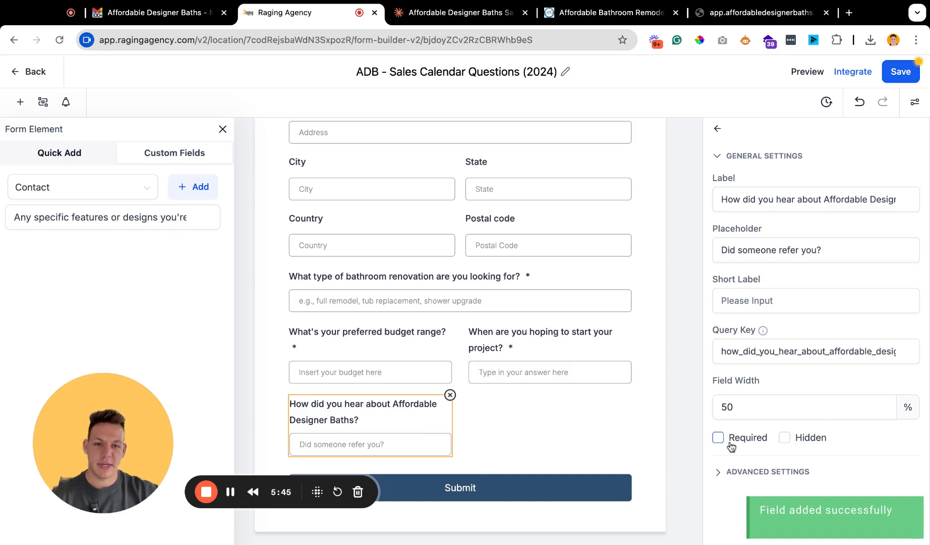
Set the field width of the "How did you hear about Affordable Designer Baths?" question to 100%
{"action": "double_click", "coordinate": [762, 406]}
{"action": "type", "text": "100"}
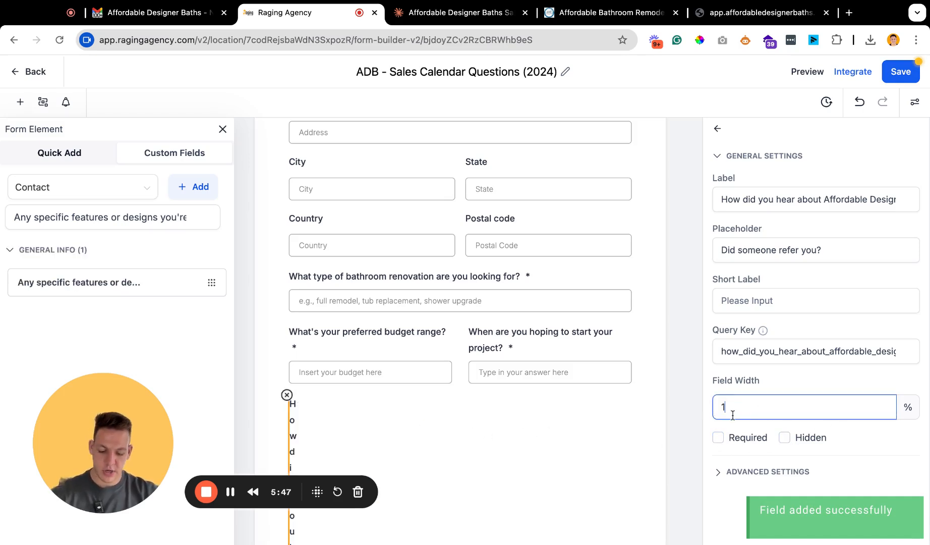
Save the ADB - Sales Calendar Questions (2024) form, check its fields and return to the forms list
{"action": "left_click", "coordinate": [678, 440]}
{"action": "left_click", "coordinate": [511, 430]}
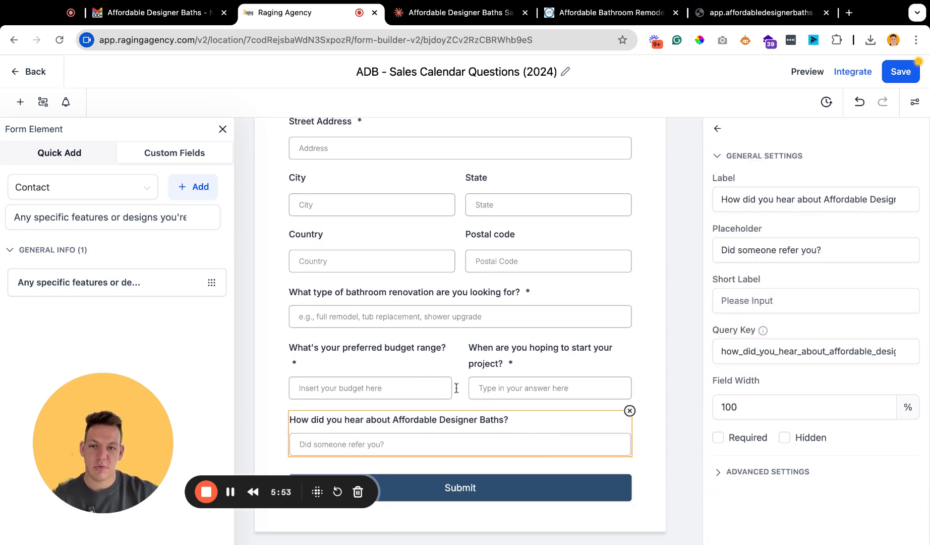
{"action": "left_click", "coordinate": [903, 71]}
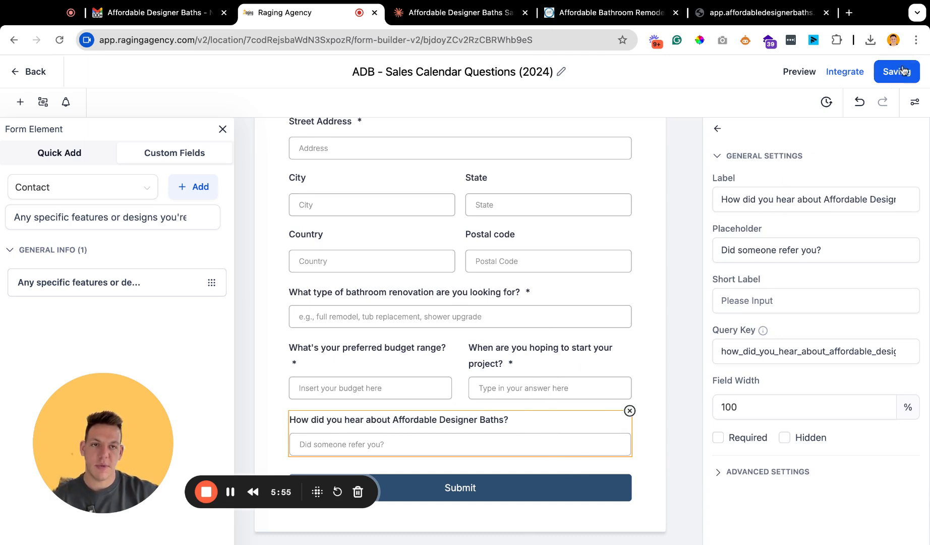
{"action": "scroll", "coordinate": [455, 252], "scroll_direction": "up", "scroll_amount": 3}
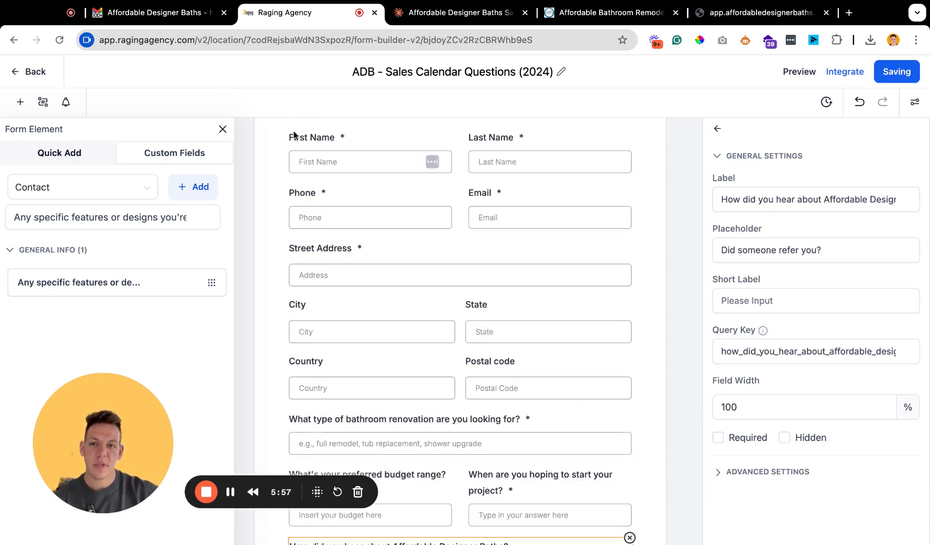
{"action": "scroll", "coordinate": [439, 202], "scroll_direction": "down", "scroll_amount": 3}
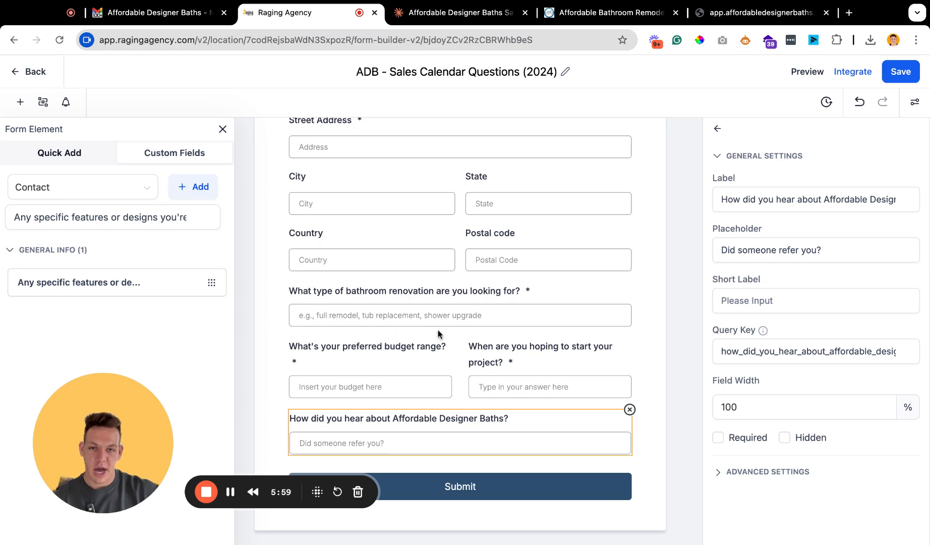
{"action": "scroll", "coordinate": [380, 161], "scroll_direction": "up", "scroll_amount": 3}
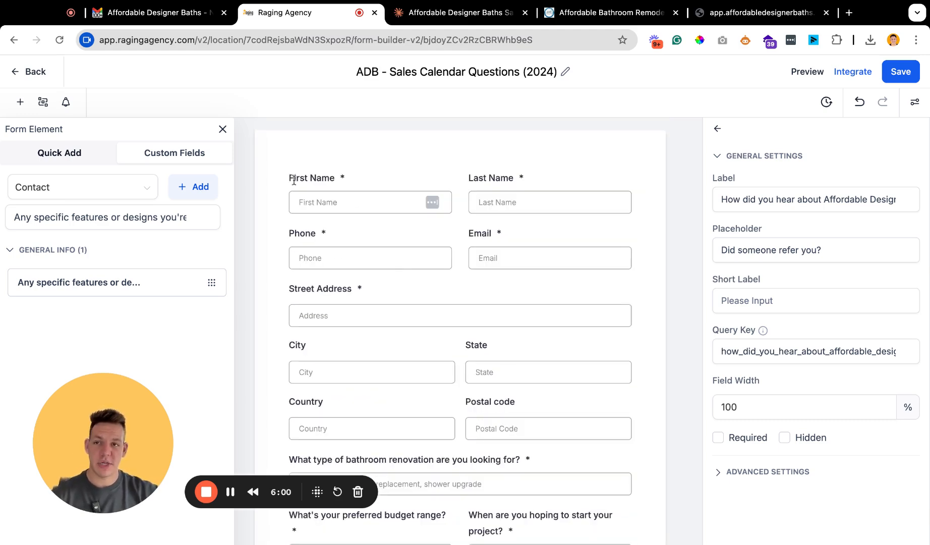
{"action": "left_click", "coordinate": [29, 71]}
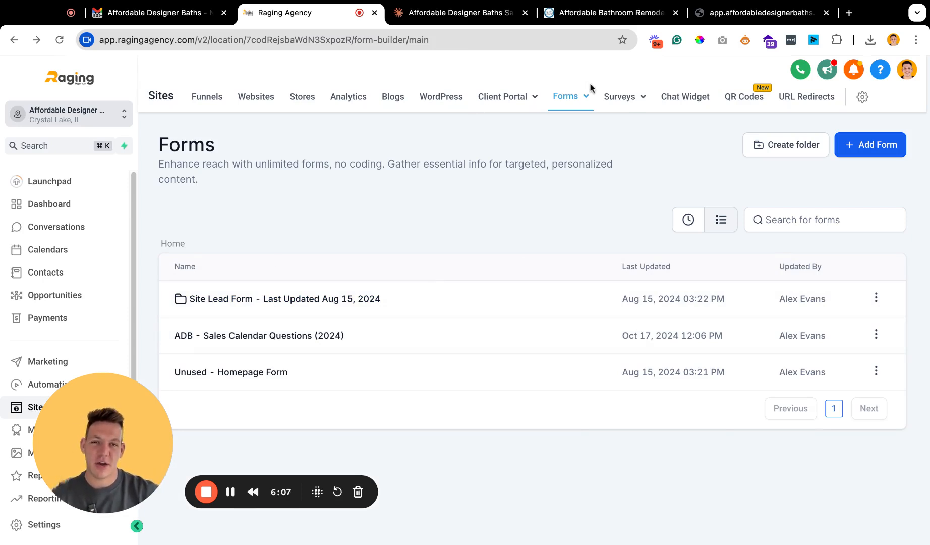
Open the Affordable Designer Baths Sales Call calendar for editing from the calendar settings
{"action": "mouse_move", "coordinate": [565, 97]}
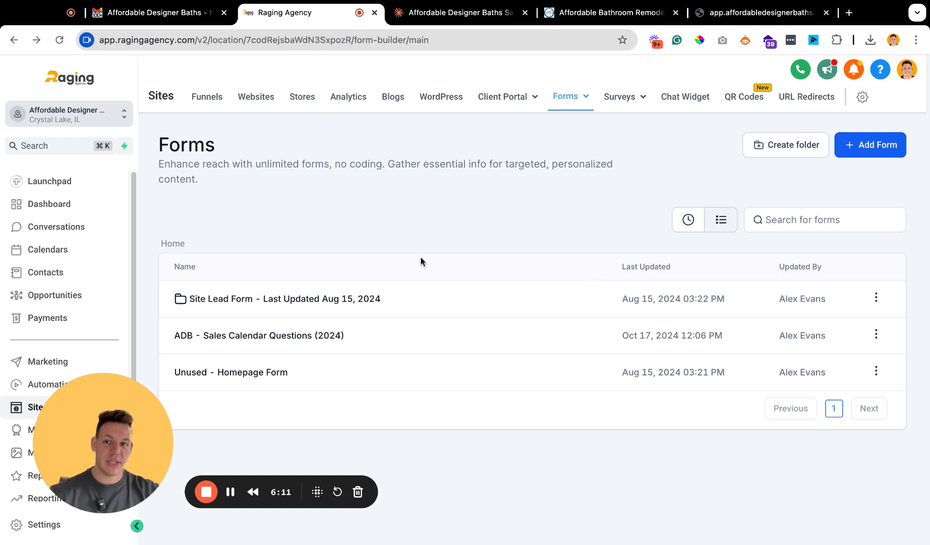
{"action": "left_click_drag", "start_coordinate": [118, 425], "coordinate": [224, 439]}
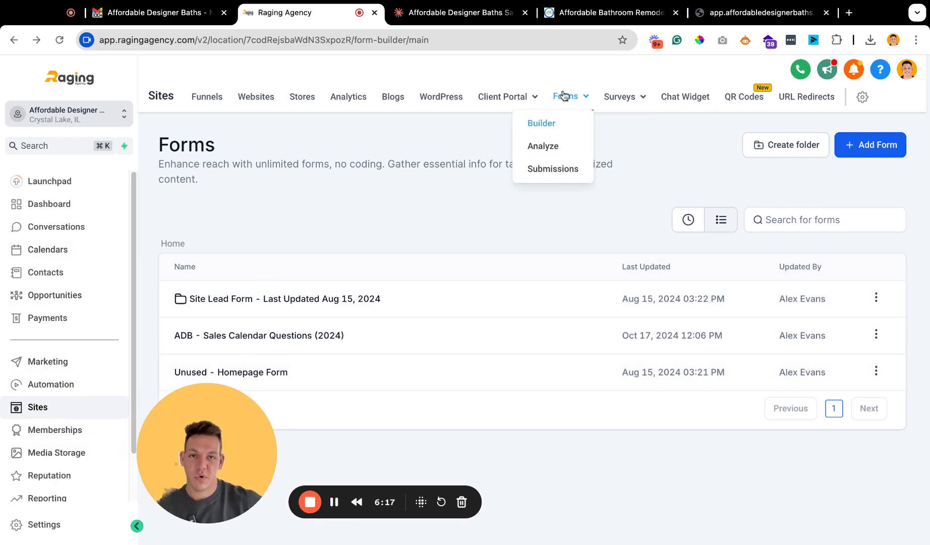
{"action": "left_click", "coordinate": [69, 259]}
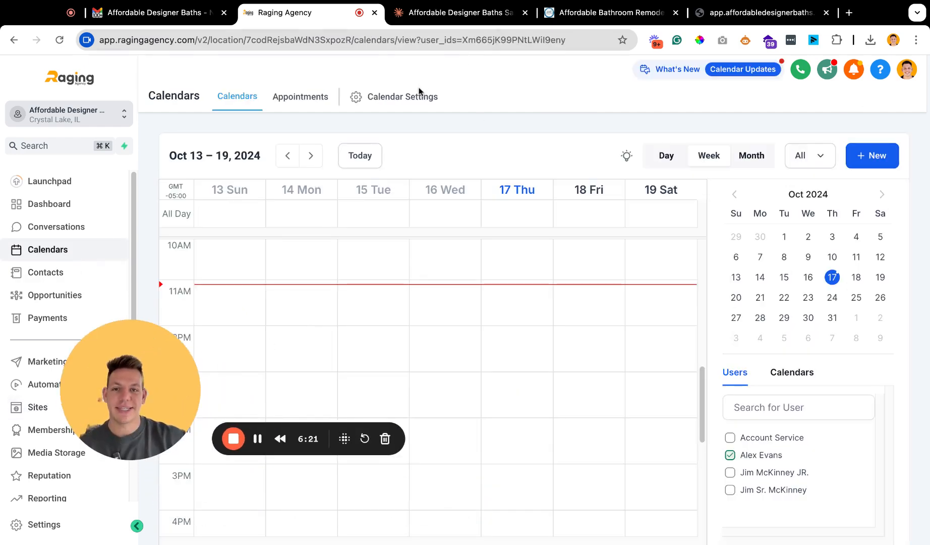
{"action": "left_click", "coordinate": [418, 99]}
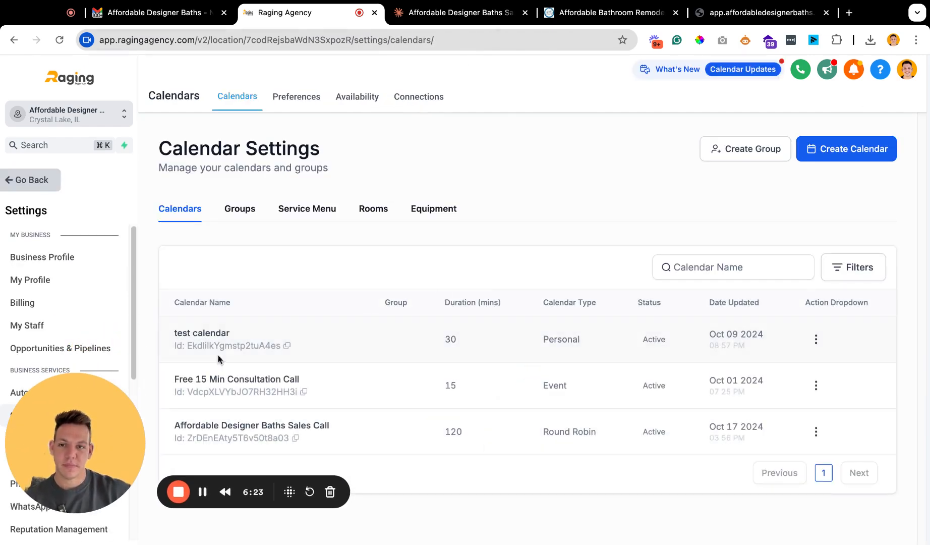
{"action": "left_click", "coordinate": [816, 432]}
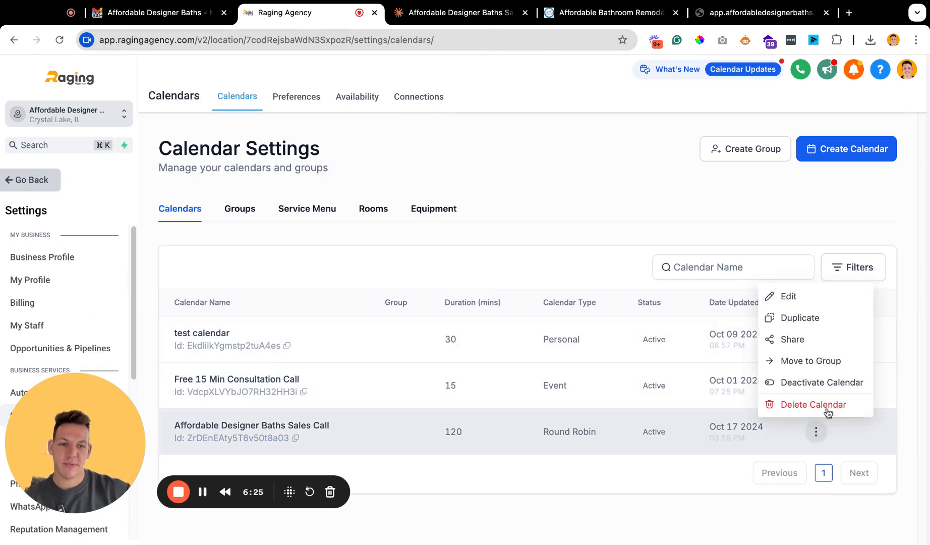
{"action": "left_click", "coordinate": [789, 296]}
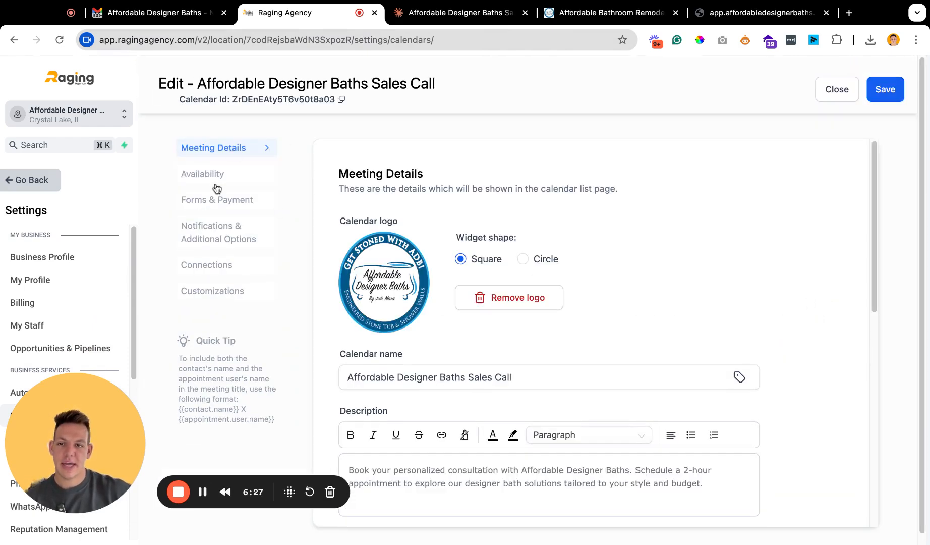
Assign the ADB - Sales Calendar Questions (2024) form to the Affordable Designer Baths Sales Call calendar and save it
{"action": "left_click", "coordinate": [235, 202]}
{"action": "left_click", "coordinate": [442, 266]}
{"action": "left_click", "coordinate": [444, 315]}
{"action": "left_click", "coordinate": [885, 90]}
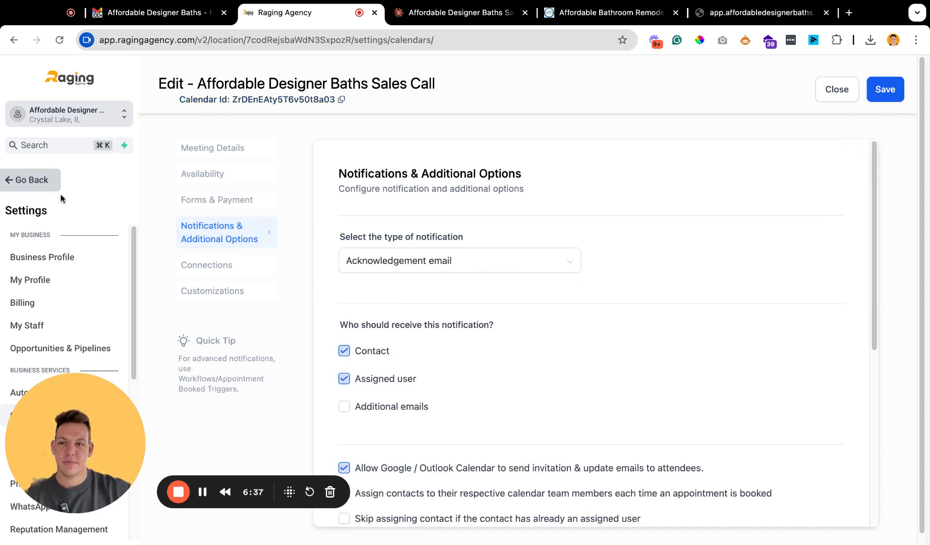
Return to the calendar settings list and copy the scheduling link of the Affordable Designer Baths Sales Call calendar
{"action": "left_click", "coordinate": [46, 185]}
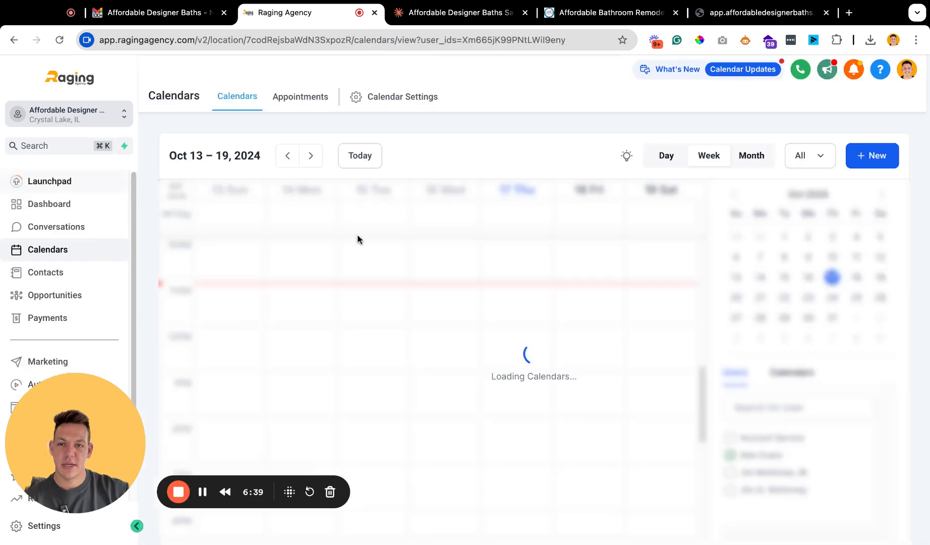
{"action": "left_click", "coordinate": [384, 99]}
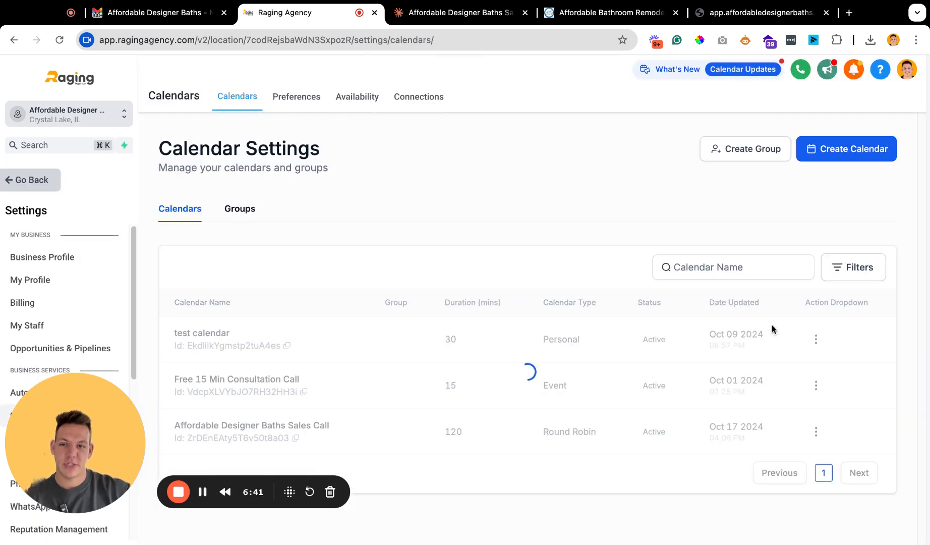
{"action": "left_click", "coordinate": [816, 432]}
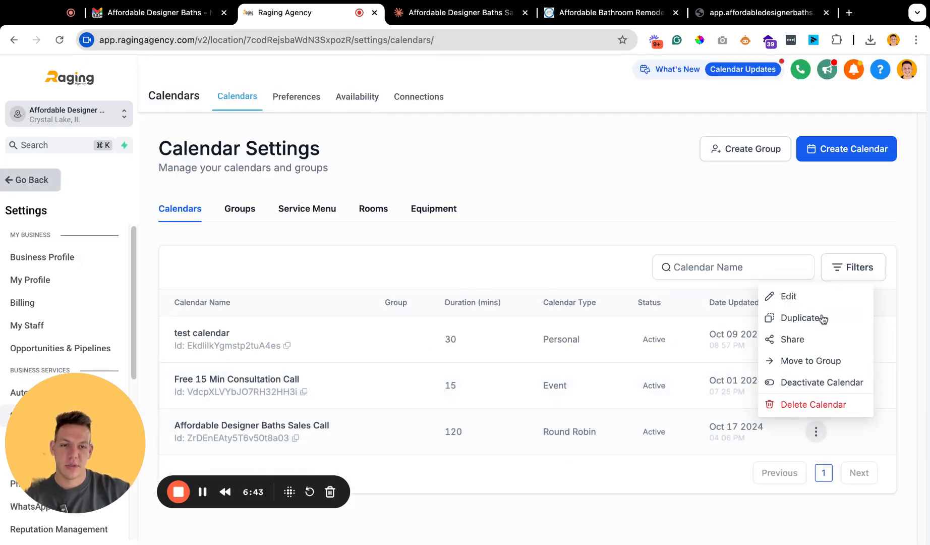
{"action": "left_click", "coordinate": [820, 346]}
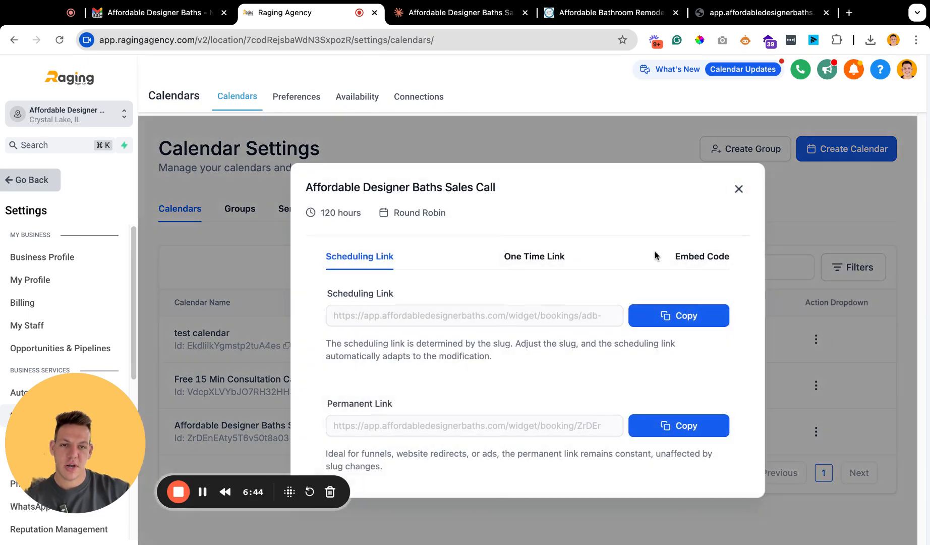
{"action": "left_click", "coordinate": [693, 318]}
Load the copied scheduling link in the browser tab that holds the Claude chat
{"action": "left_click", "coordinate": [451, 14]}
{"action": "left_click", "coordinate": [442, 38]}
{"action": "key", "text": "super+v"}
{"action": "key", "text": "Return"}
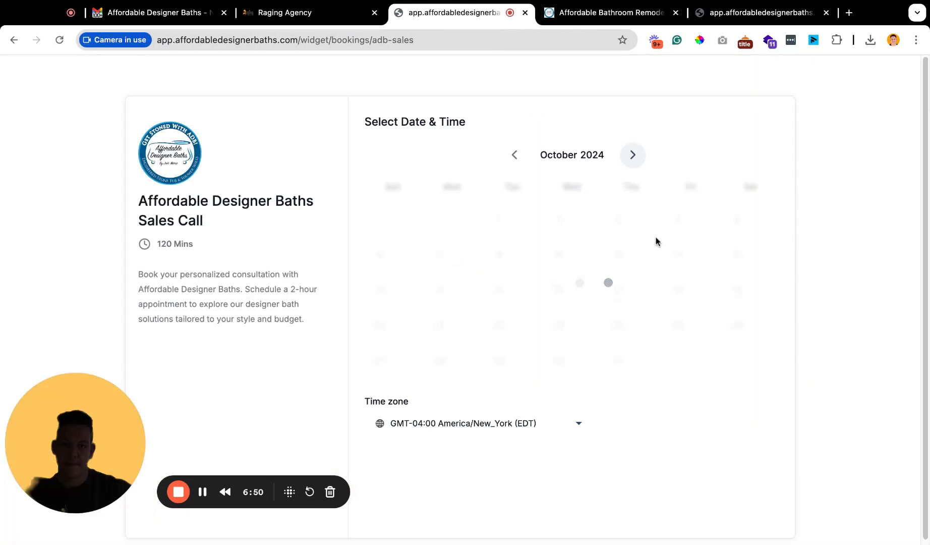
Choose the 11:00 AM slot on Fri, Oct 18, 2024 and review the questions on the booking form
{"action": "left_click", "coordinate": [696, 205]}
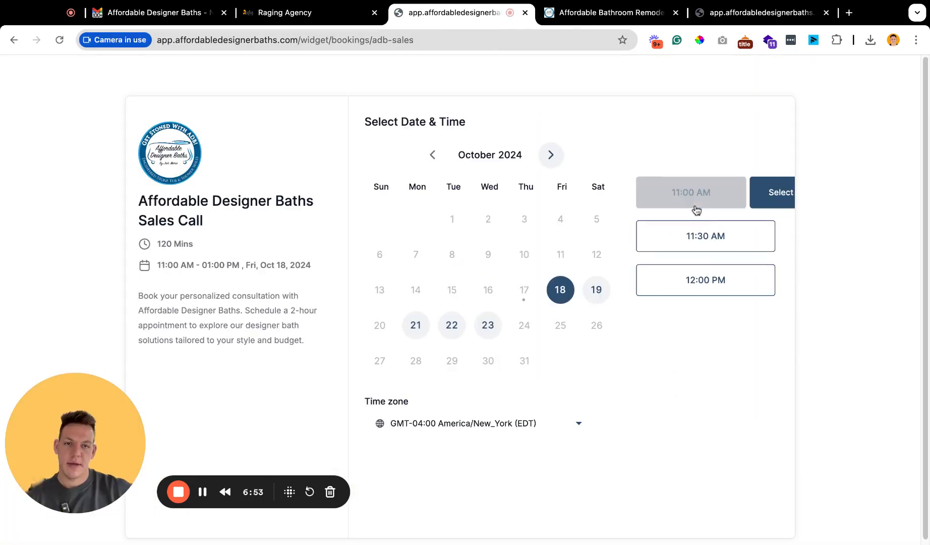
{"action": "left_click", "coordinate": [725, 195]}
{"action": "scroll", "coordinate": [511, 293], "scroll_direction": "down", "scroll_amount": 5}
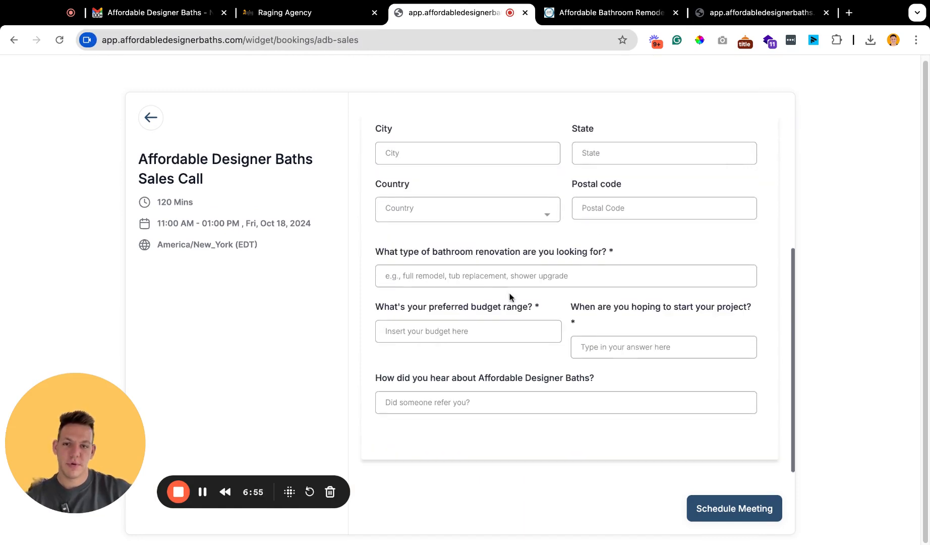
{"action": "scroll", "coordinate": [577, 446], "scroll_direction": "up", "scroll_amount": 5}
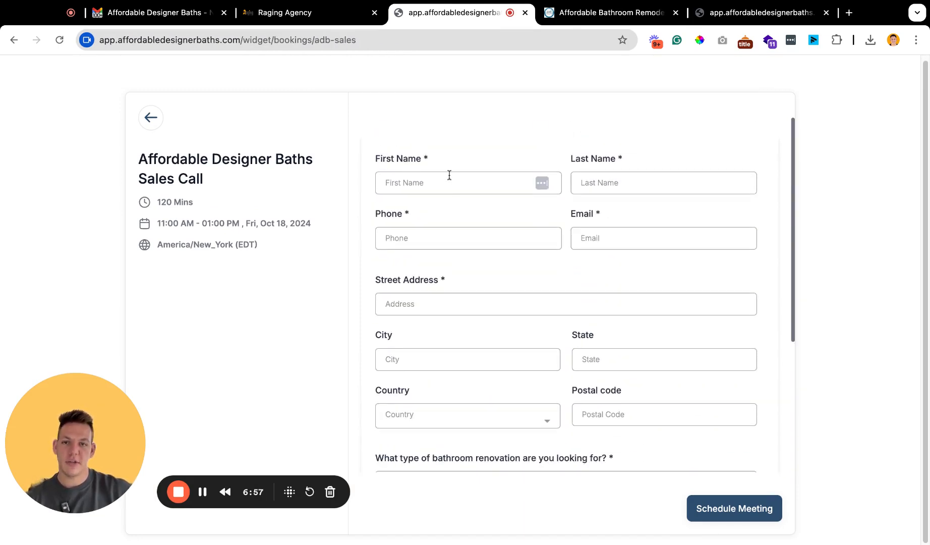
{"action": "scroll", "coordinate": [507, 250], "scroll_direction": "down", "scroll_amount": 5}
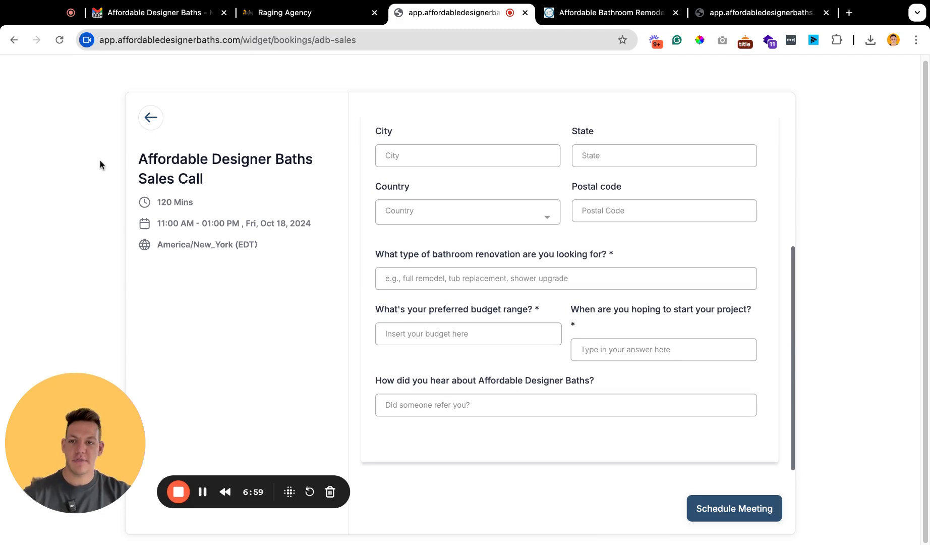
{"action": "left_click_drag", "start_coordinate": [131, 153], "coordinate": [194, 202]}
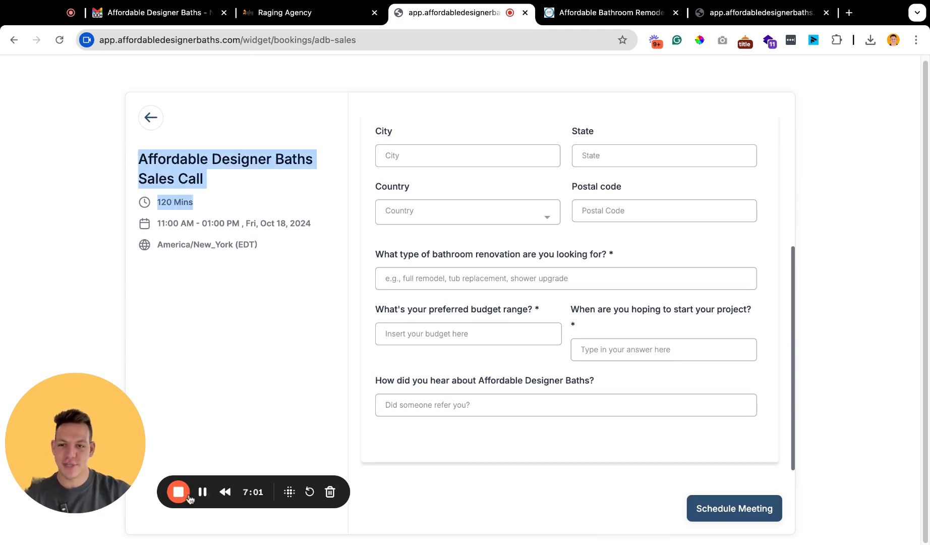